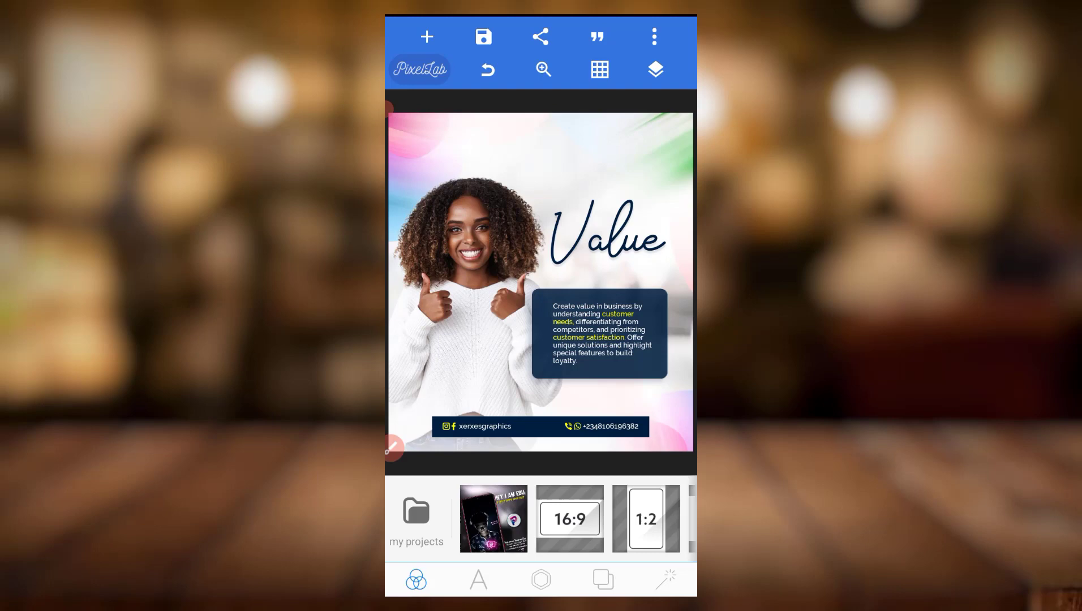
- Open the red 2 Years Anniversary sale flyer from My Projects, replacing the current design
{"action": "left_click", "coordinate": [416, 514]}
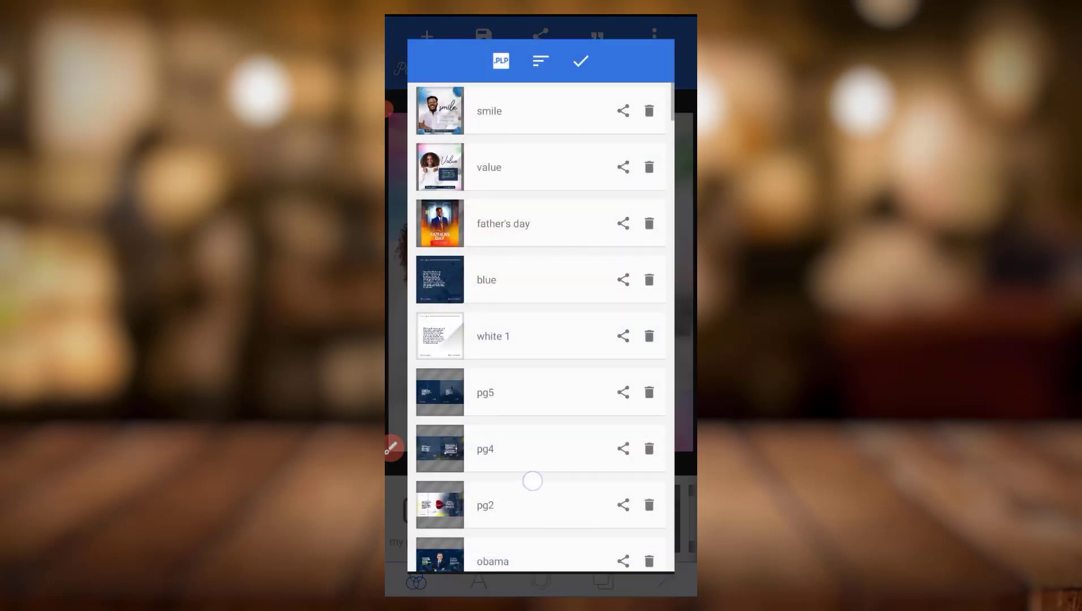
{"action": "scroll", "coordinate": [532, 482], "scroll_direction": "down", "scroll_amount": 5}
{"action": "scroll", "coordinate": [572, 436], "scroll_direction": "down", "scroll_amount": 3}
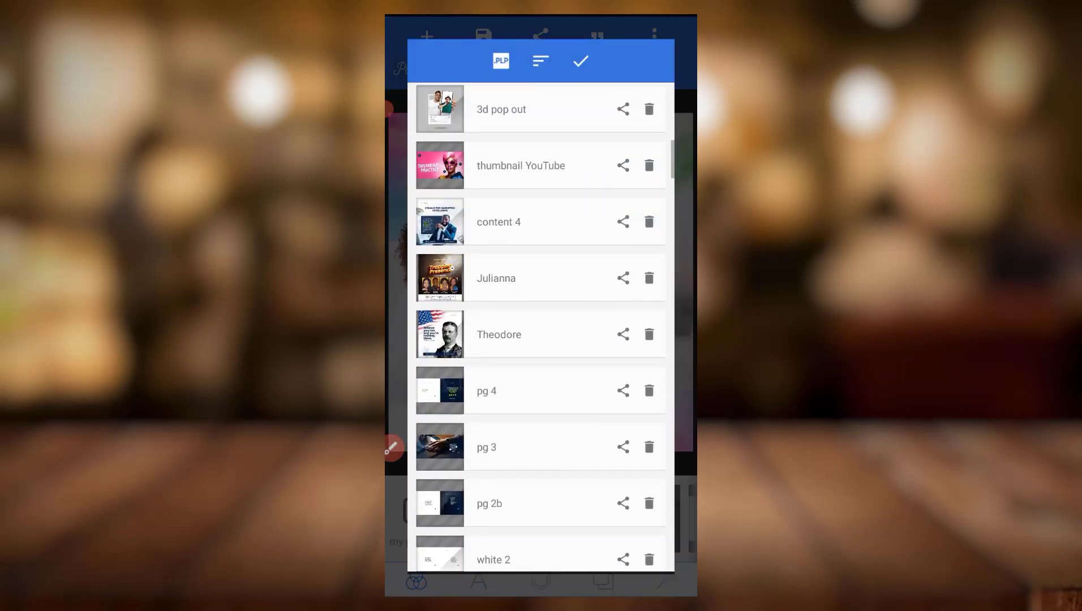
{"action": "scroll", "coordinate": [579, 444], "scroll_direction": "down", "scroll_amount": 3}
{"action": "scroll", "coordinate": [566, 306], "scroll_direction": "down", "scroll_amount": 3}
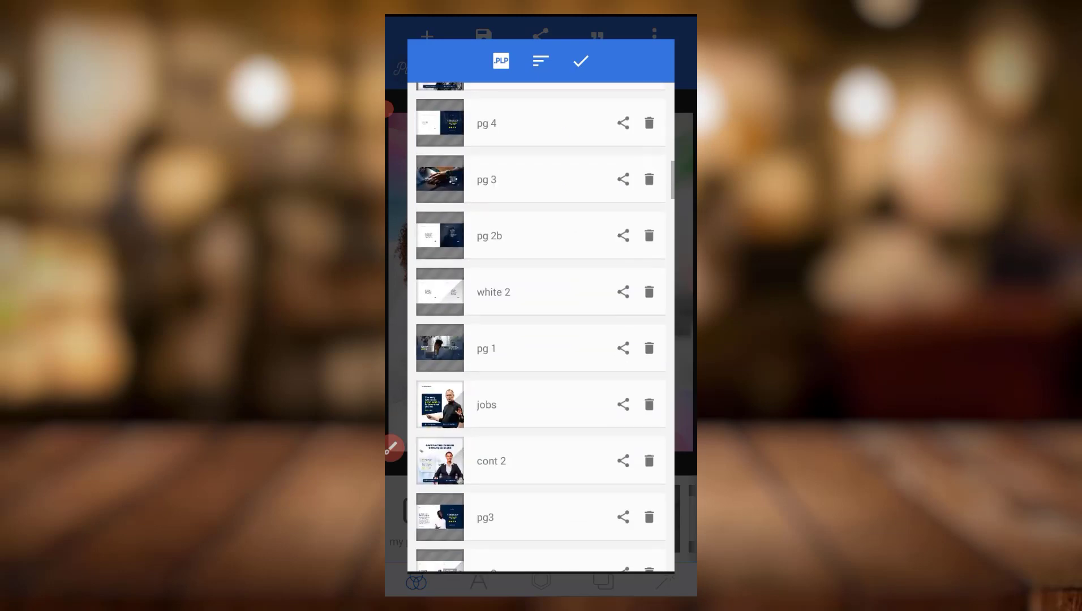
{"action": "scroll", "coordinate": [557, 294], "scroll_direction": "down", "scroll_amount": 1}
{"action": "scroll", "coordinate": [580, 295], "scroll_direction": "down", "scroll_amount": 5}
{"action": "scroll", "coordinate": [565, 456], "scroll_direction": "down", "scroll_amount": 3}
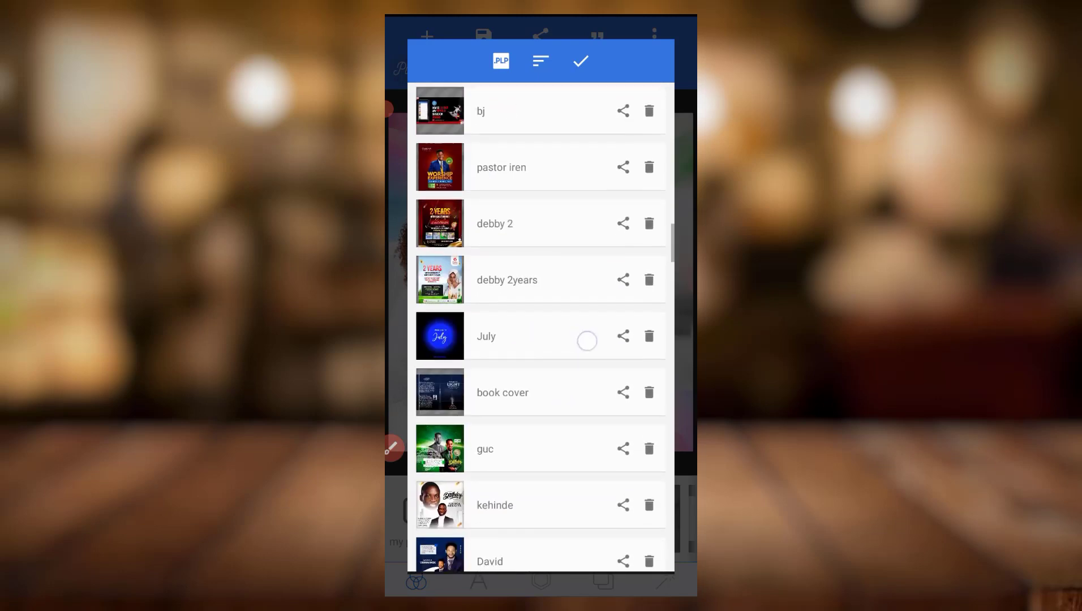
{"action": "left_click", "coordinate": [553, 221]}
{"action": "left_click", "coordinate": [652, 358]}
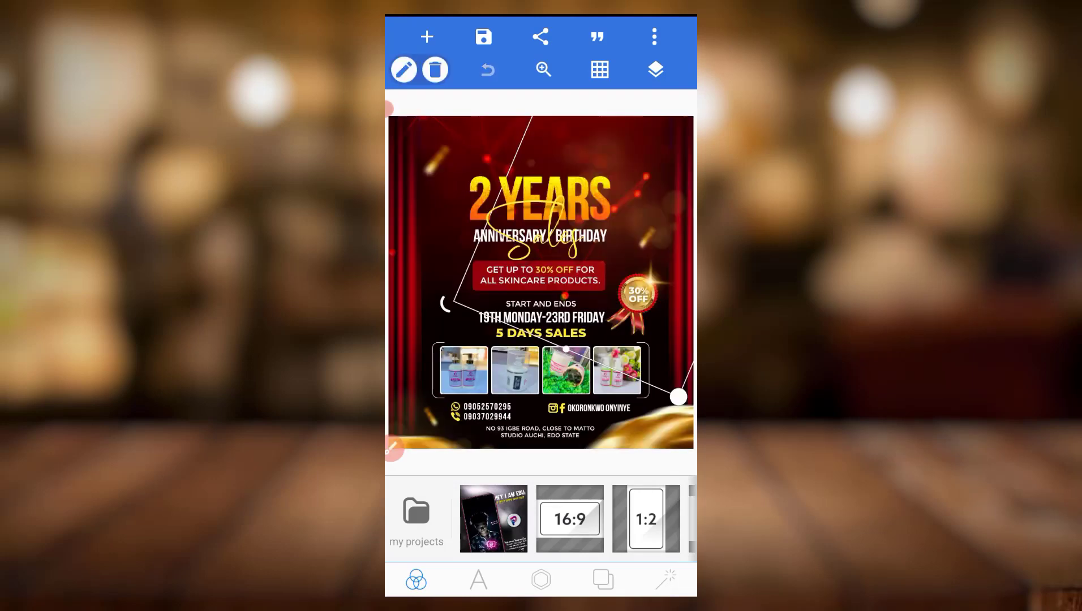
- Deselect the flyer element, then look through the anniversary flyer's layers and hide the list
{"action": "left_click", "coordinate": [445, 303]}
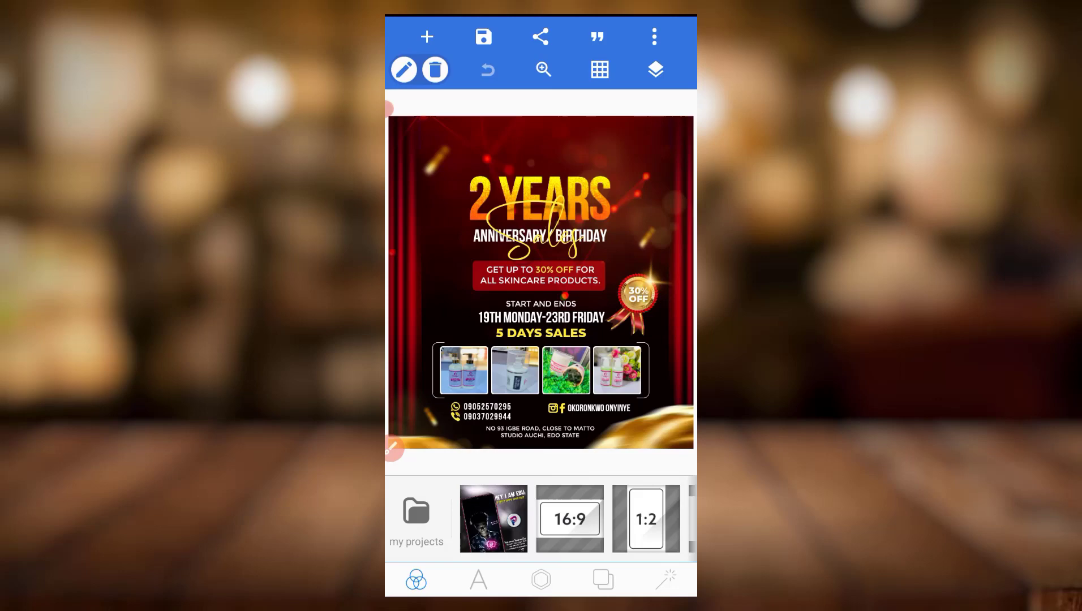
{"action": "left_click", "coordinate": [655, 69]}
{"action": "left_click_drag", "start_coordinate": [490, 498], "coordinate": [490, 254]}
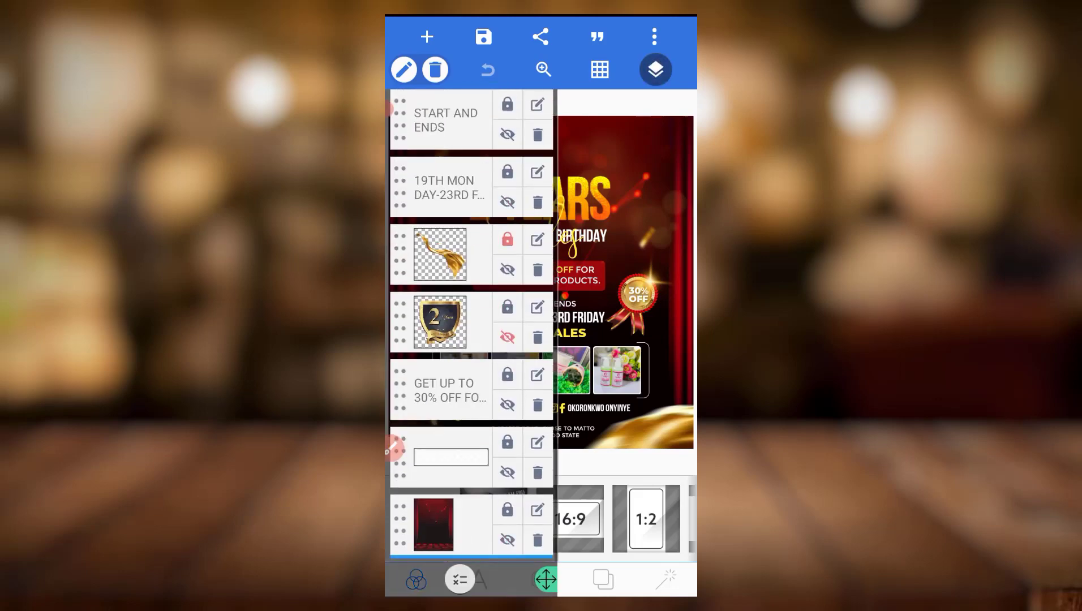
{"action": "left_click", "coordinate": [655, 69]}
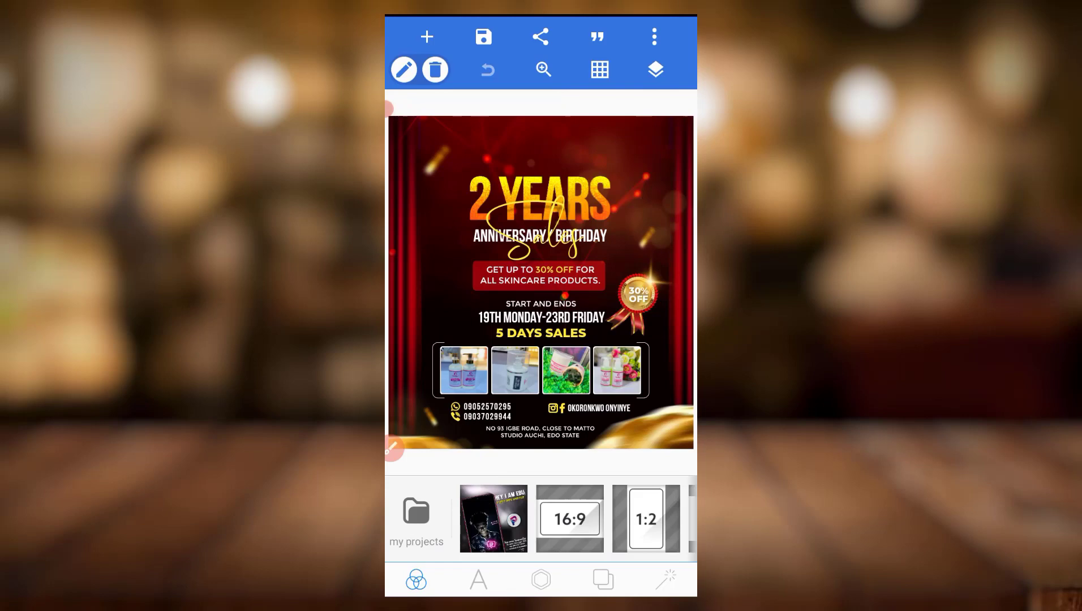
- Load a different saved project from My Projects in place of the red flyer
{"action": "left_click", "coordinate": [415, 514]}
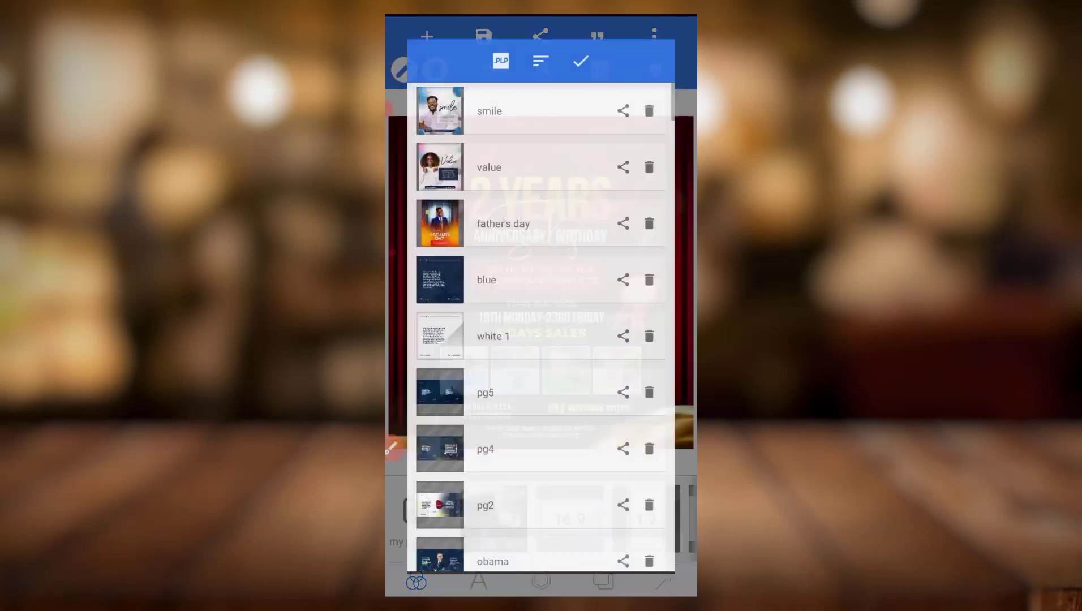
{"action": "scroll", "coordinate": [531, 491], "scroll_direction": "down", "scroll_amount": 5}
{"action": "scroll", "coordinate": [541, 338], "scroll_direction": "down", "scroll_amount": 5}
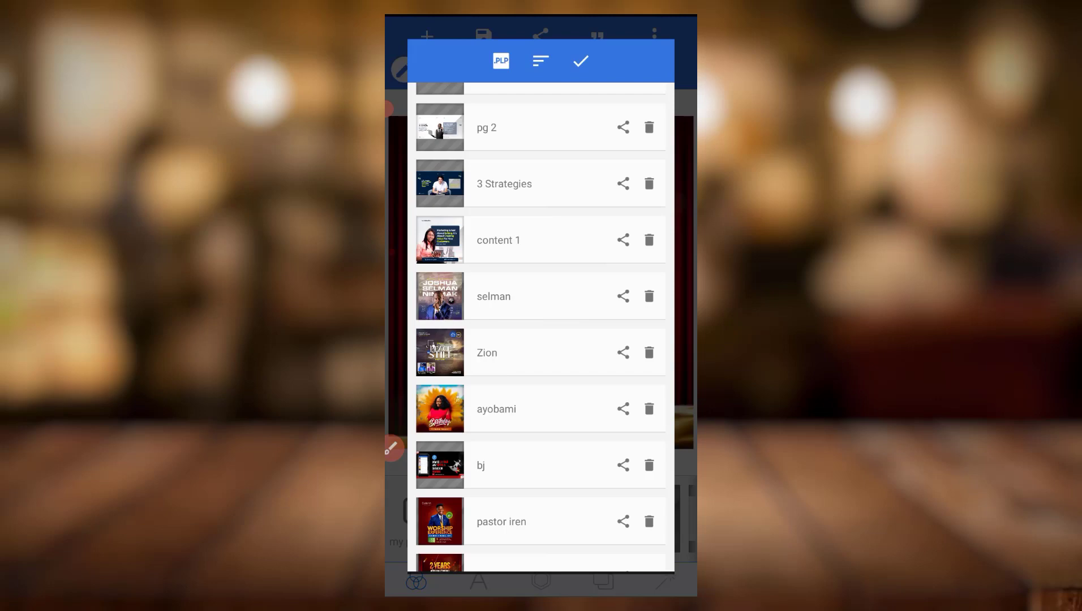
{"action": "scroll", "coordinate": [532, 482], "scroll_direction": "down", "scroll_amount": 3}
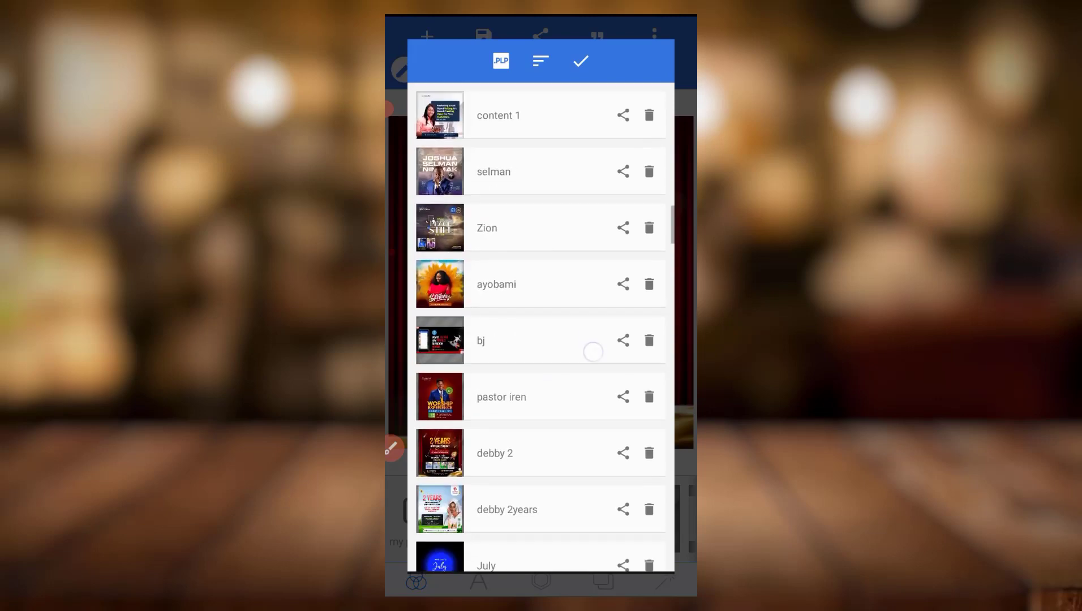
{"action": "scroll", "coordinate": [525, 509], "scroll_direction": "down", "scroll_amount": 5}
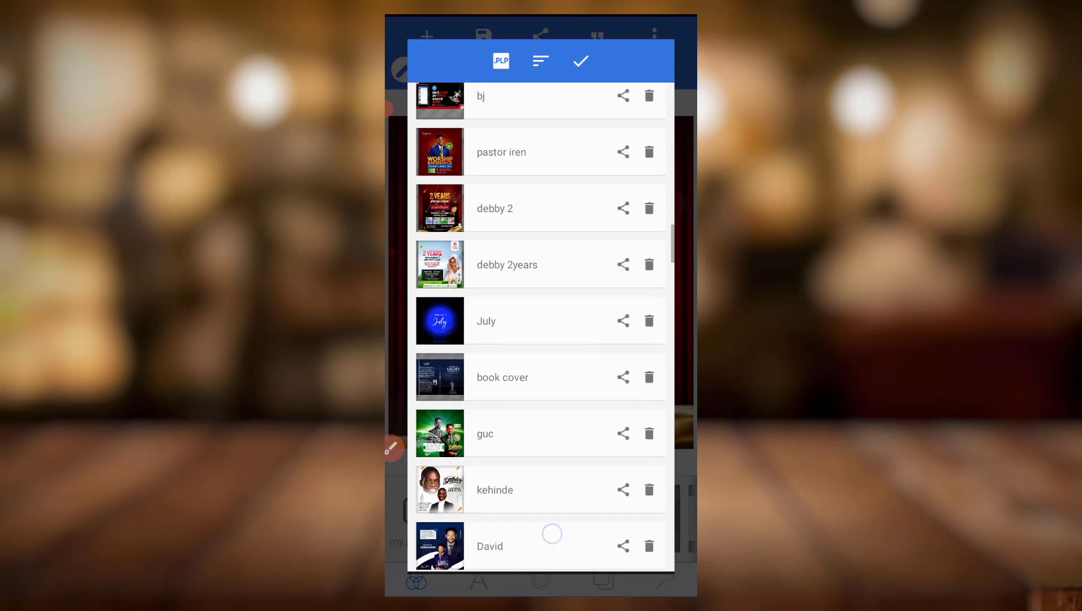
{"action": "scroll", "coordinate": [552, 531], "scroll_direction": "down", "scroll_amount": 2}
{"action": "left_click", "coordinate": [530, 176]}
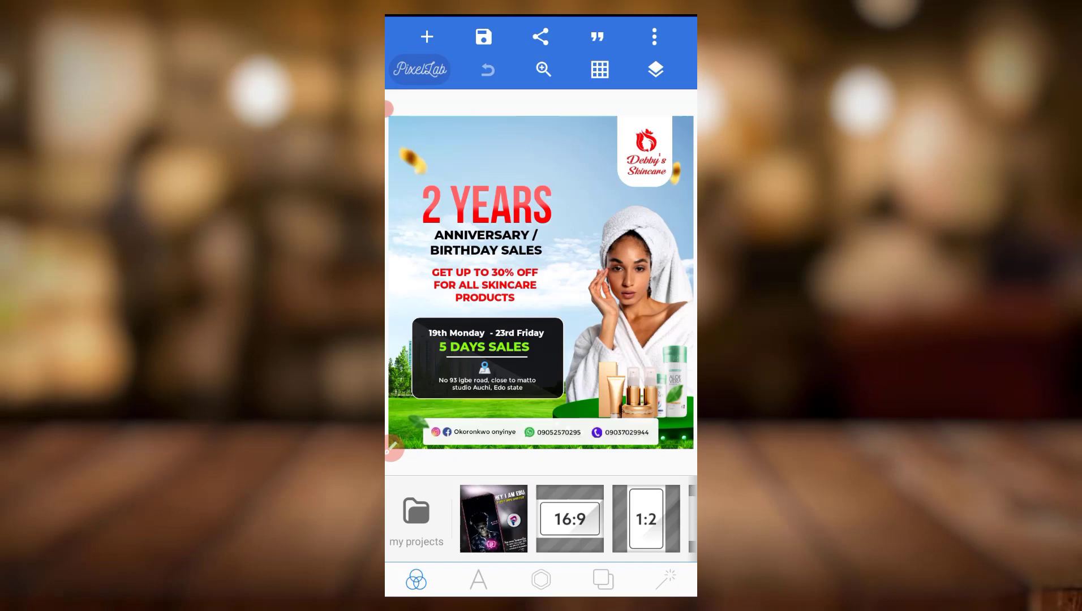
- Dismiss the saved projects list once the Debby's Skincare flyer has loaded
{"action": "left_click", "coordinate": [655, 69]}
{"action": "left_click", "coordinate": [655, 69]}
{"action": "left_click", "coordinate": [416, 510]}
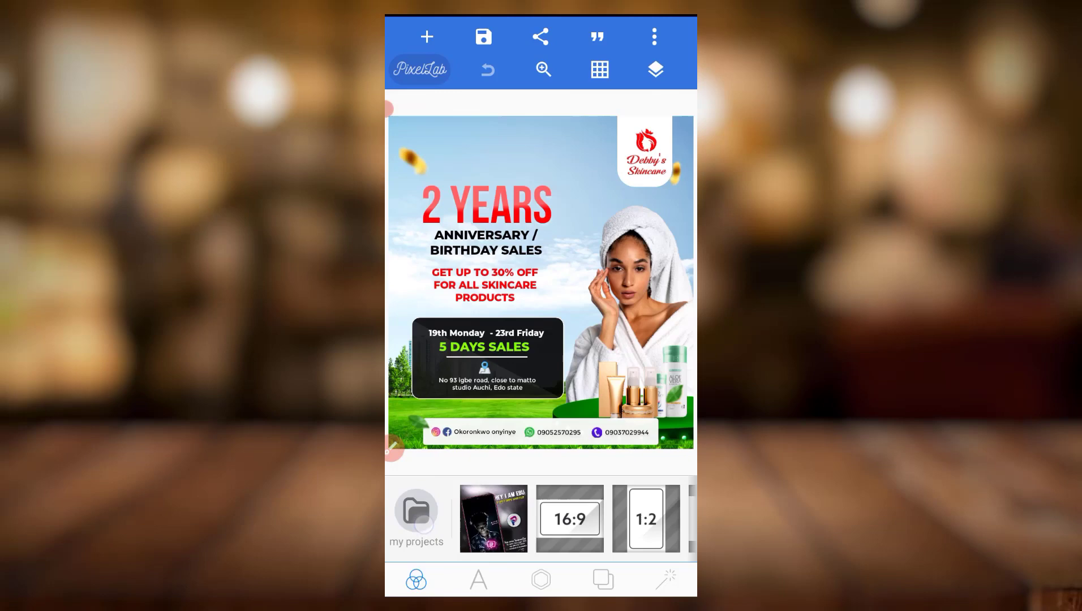
{"action": "key", "text": "Escape"}
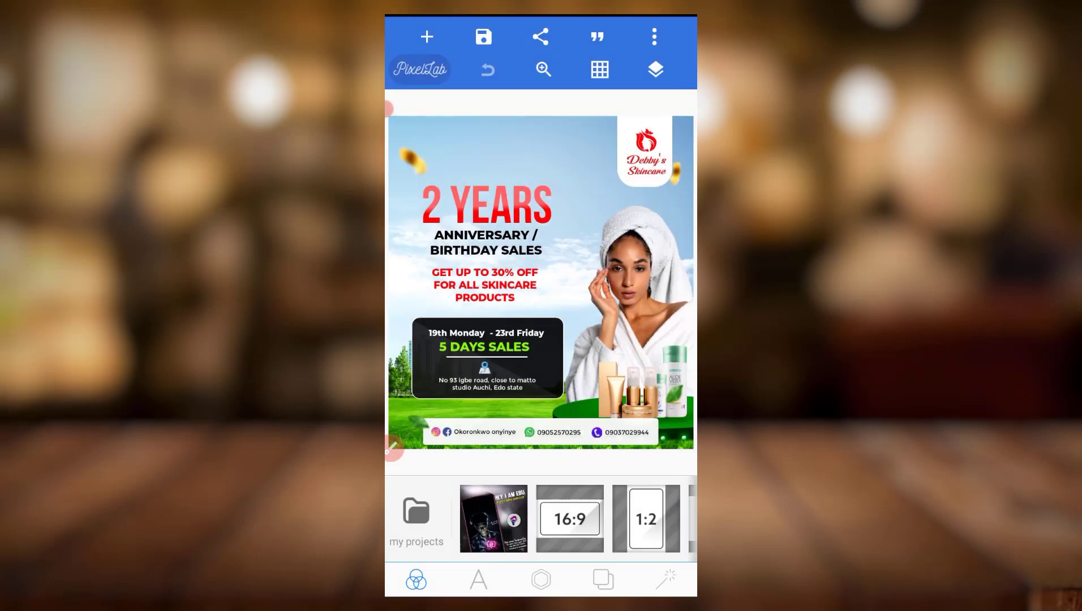
- Select the woman image on the Debby's Skincare flyer and show its layer list
{"action": "left_click", "coordinate": [402, 109]}
{"action": "left_click", "coordinate": [656, 69]}
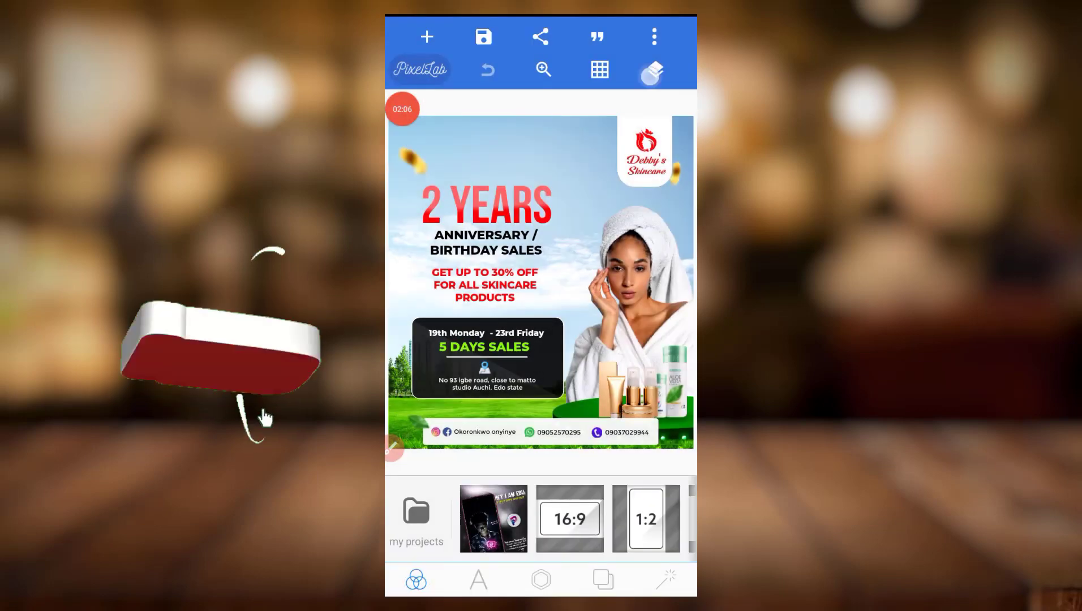
{"action": "left_click", "coordinate": [656, 69]}
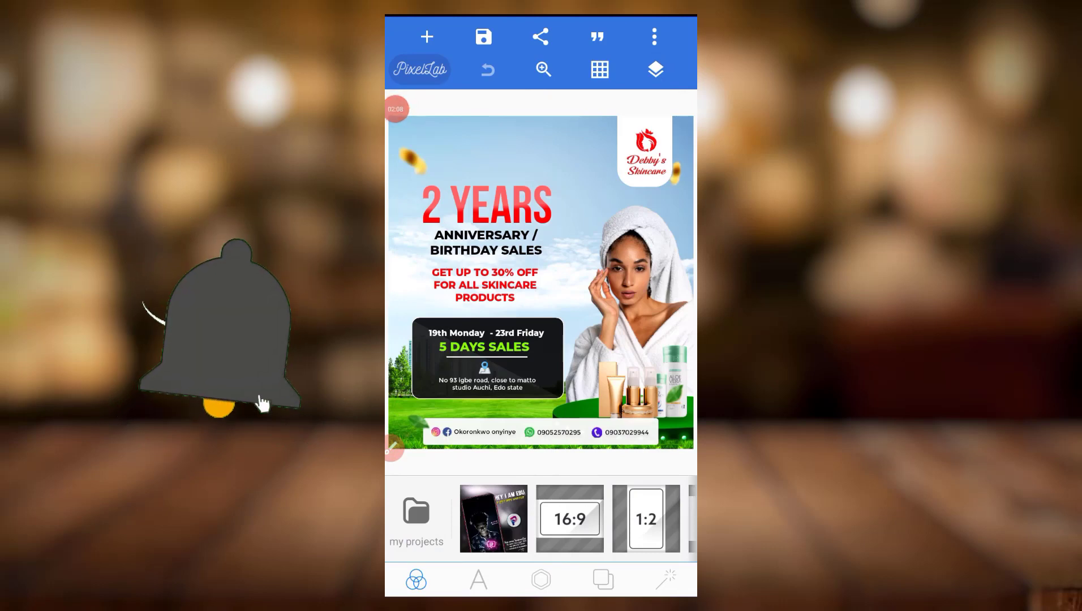
{"action": "left_click", "coordinate": [644, 152]}
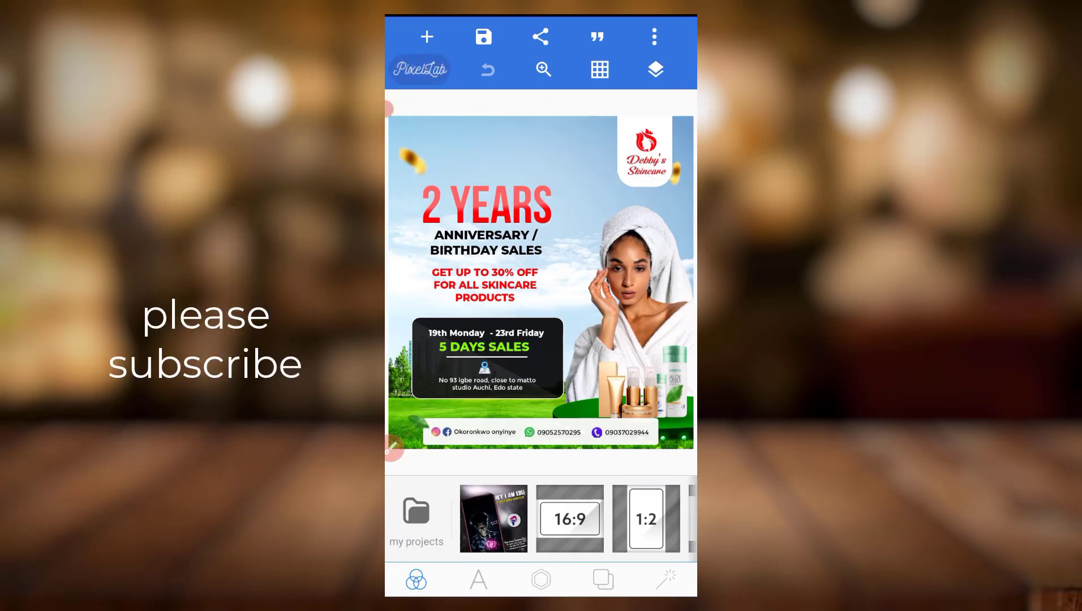
{"action": "left_click", "coordinate": [655, 261]}
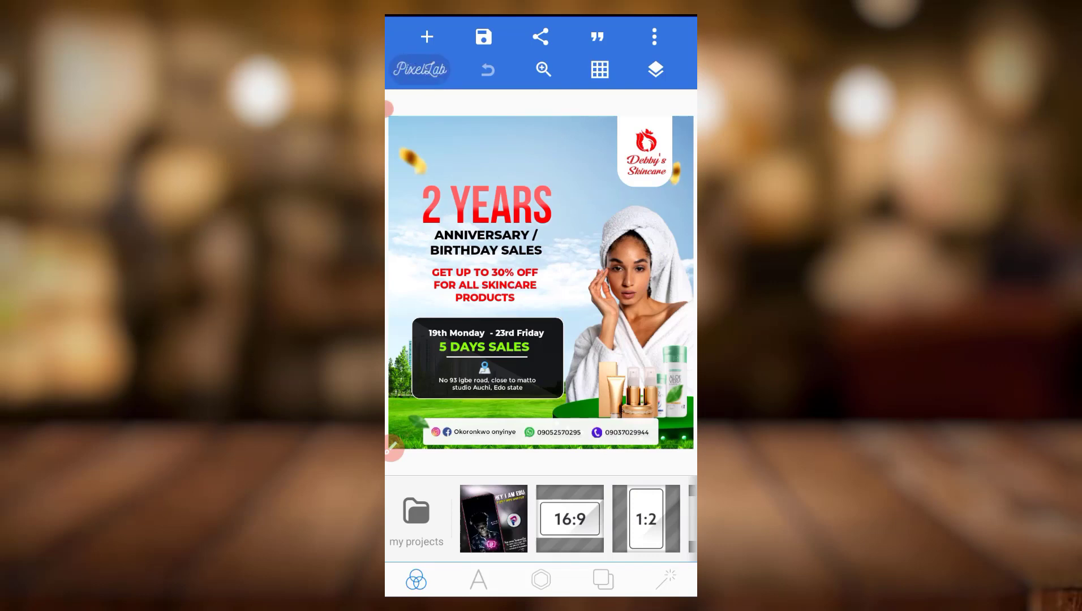
{"action": "left_click", "coordinate": [655, 70]}
{"action": "scroll", "coordinate": [472, 338], "scroll_direction": "down", "scroll_amount": 5}
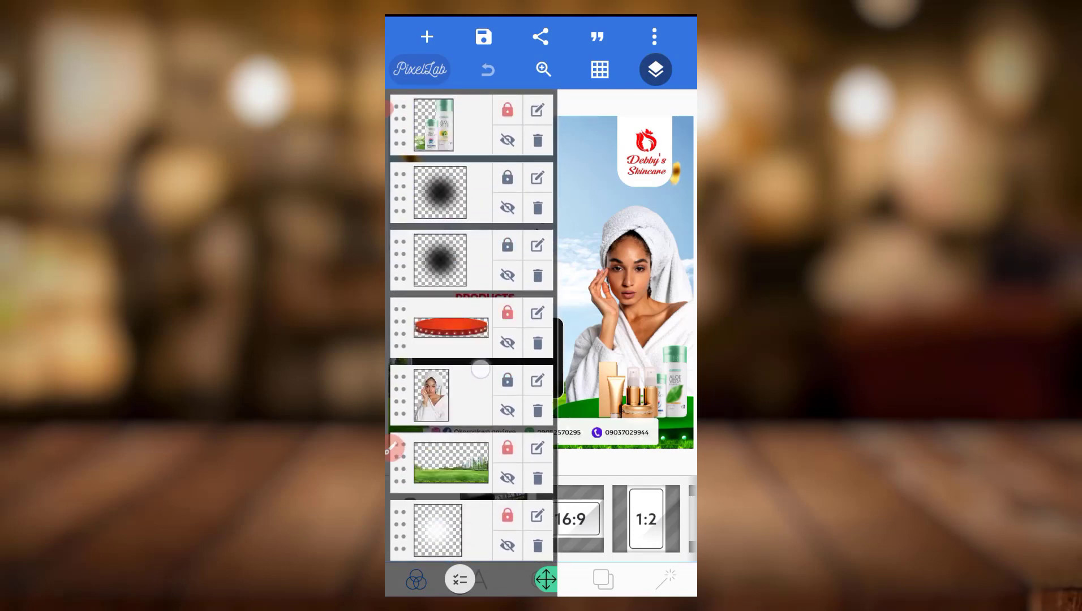
{"action": "scroll", "coordinate": [471, 338], "scroll_direction": "up", "scroll_amount": 3}
{"action": "scroll", "coordinate": [472, 338], "scroll_direction": "up", "scroll_amount": 3}
{"action": "scroll", "coordinate": [472, 338], "scroll_direction": "up", "scroll_amount": 3}
{"action": "scroll", "coordinate": [472, 338], "scroll_direction": "up", "scroll_amount": 3}
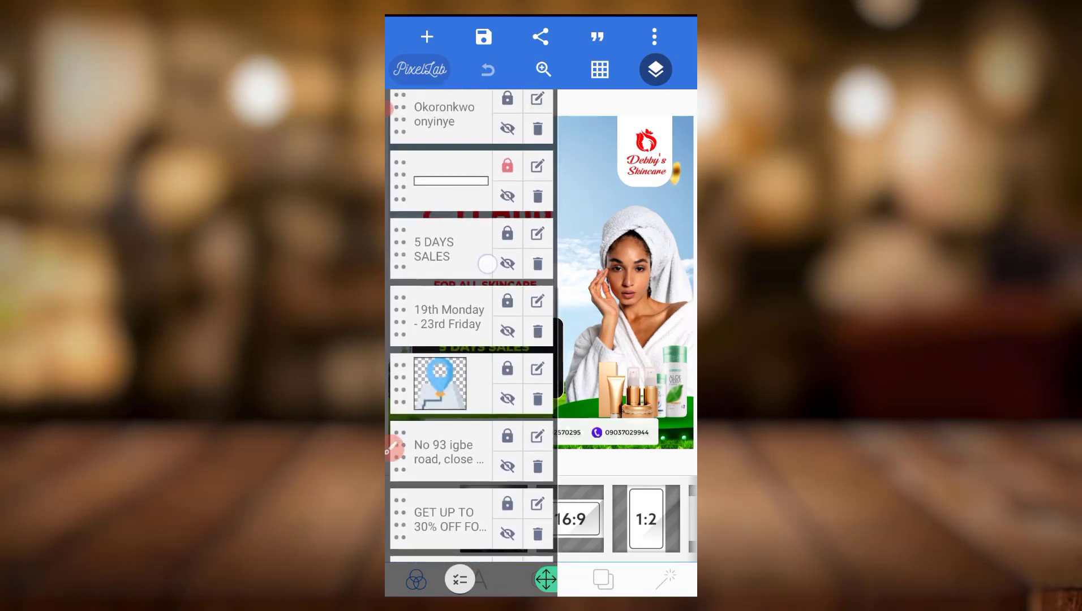
{"action": "scroll", "coordinate": [471, 338], "scroll_direction": "up", "scroll_amount": 3}
{"action": "scroll", "coordinate": [472, 337], "scroll_direction": "up", "scroll_amount": 3}
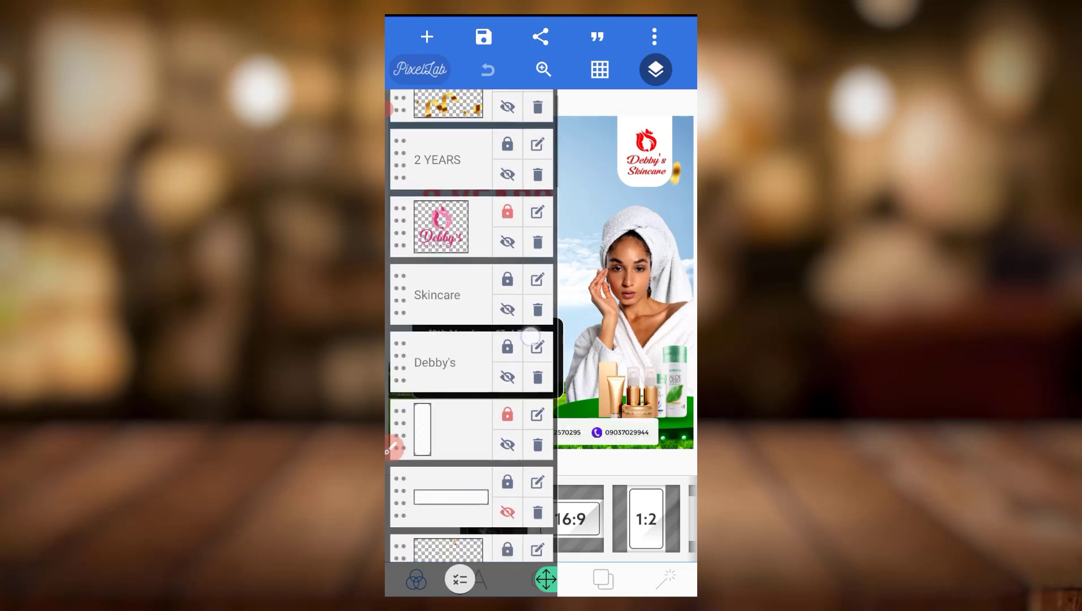
{"action": "scroll", "coordinate": [472, 338], "scroll_direction": "down", "scroll_amount": 10}
{"action": "left_click", "coordinate": [655, 69]}
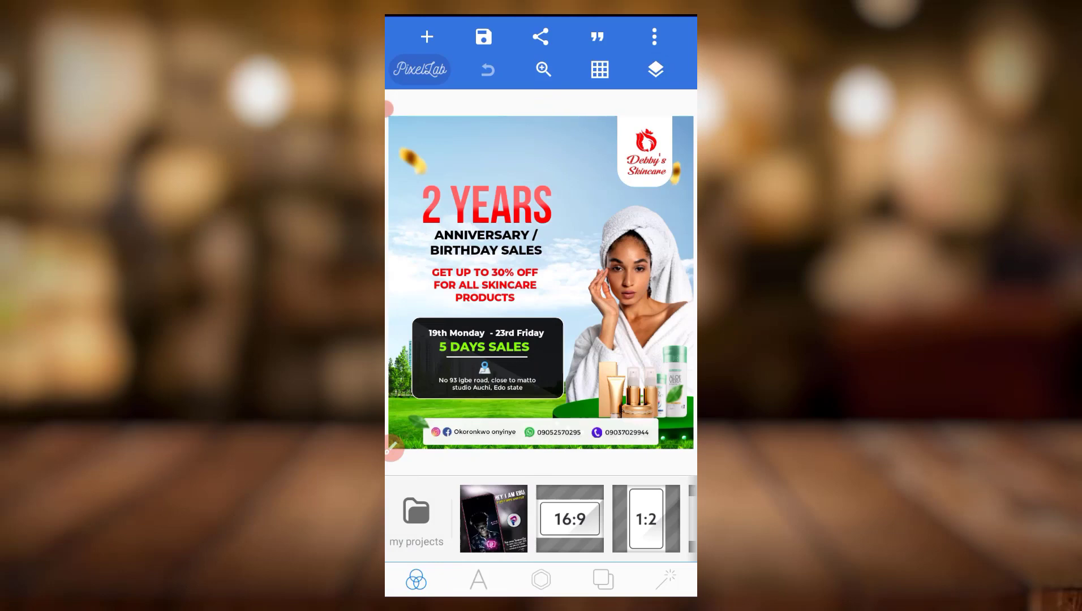
- Hide the confetti, 2 YEARS, logo, Skincare, Debby's, leaf, line, social and phone icon layers
{"action": "left_click", "coordinate": [655, 69]}
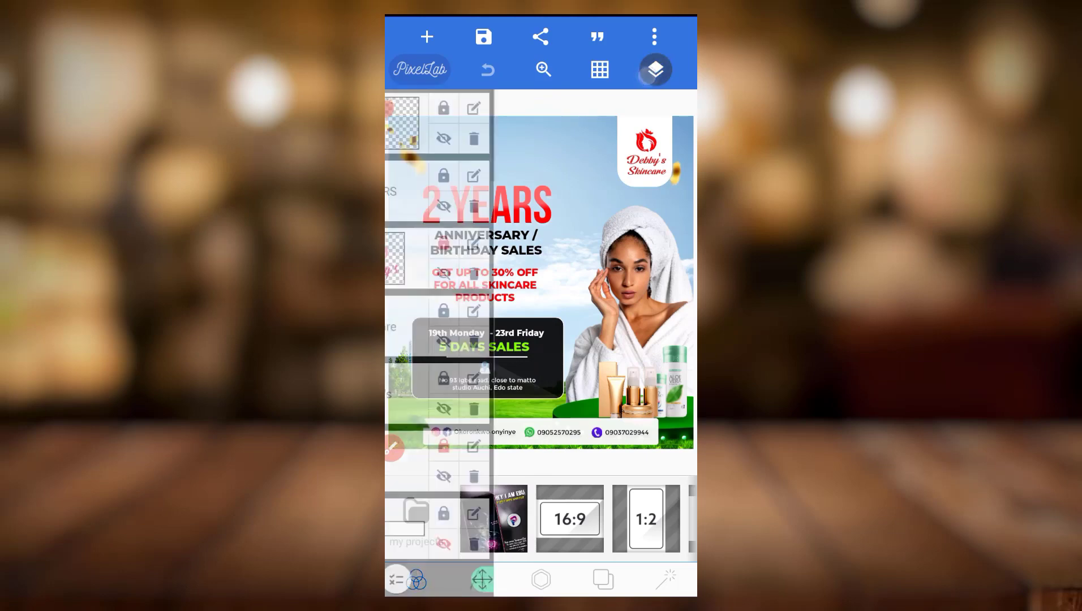
{"action": "scroll", "coordinate": [471, 338], "scroll_direction": "down", "scroll_amount": 10}
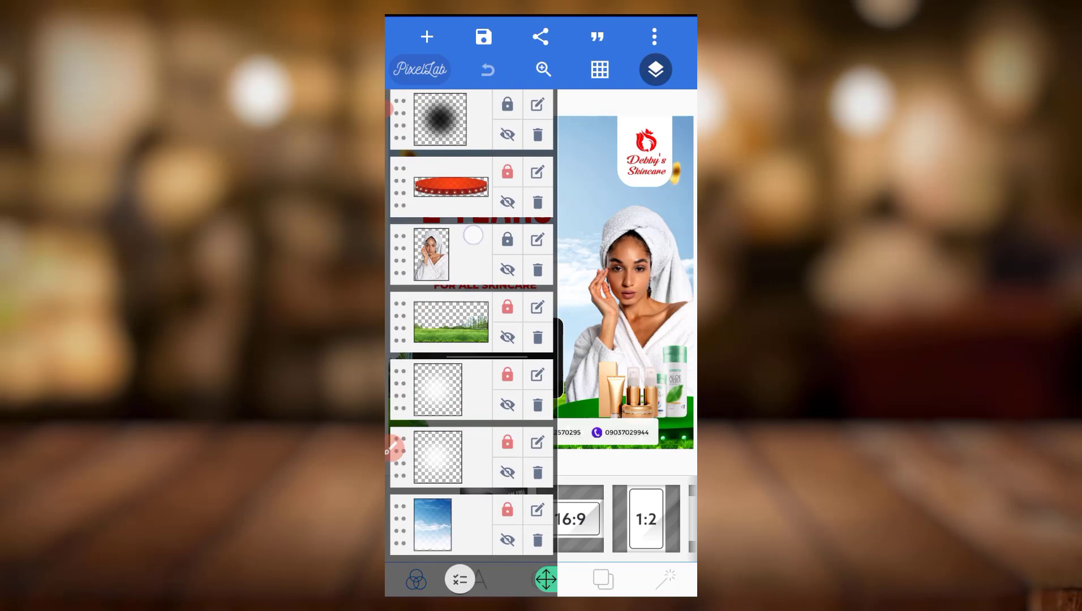
{"action": "scroll", "coordinate": [472, 329], "scroll_direction": "up", "scroll_amount": 5}
{"action": "scroll", "coordinate": [472, 329], "scroll_direction": "up", "scroll_amount": 5}
{"action": "left_click", "coordinate": [507, 138]}
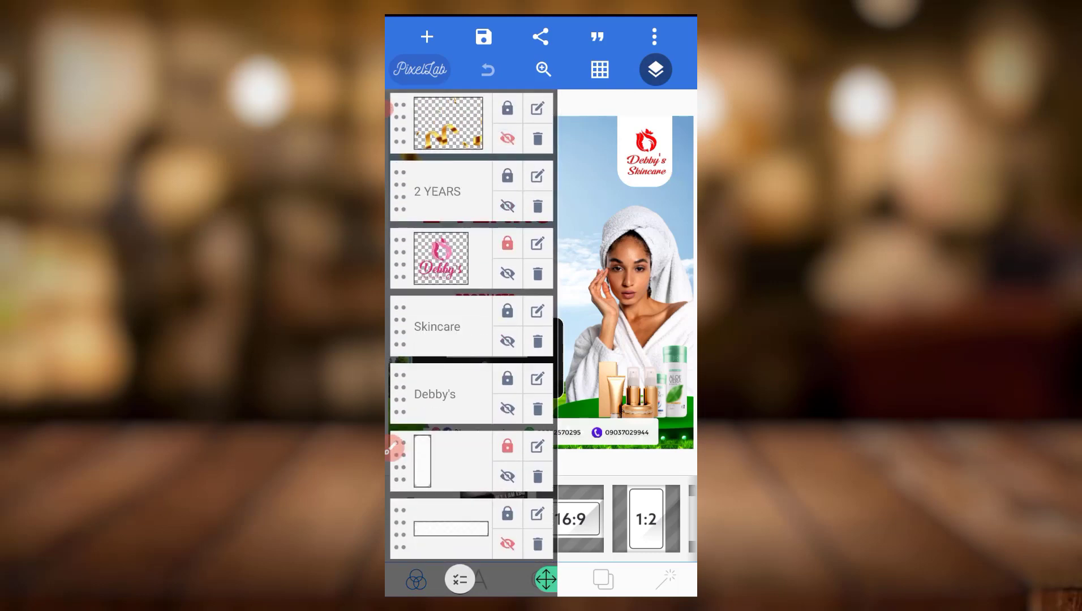
{"action": "left_click", "coordinate": [507, 206]}
{"action": "left_click", "coordinate": [507, 273]}
{"action": "left_click", "coordinate": [507, 341]}
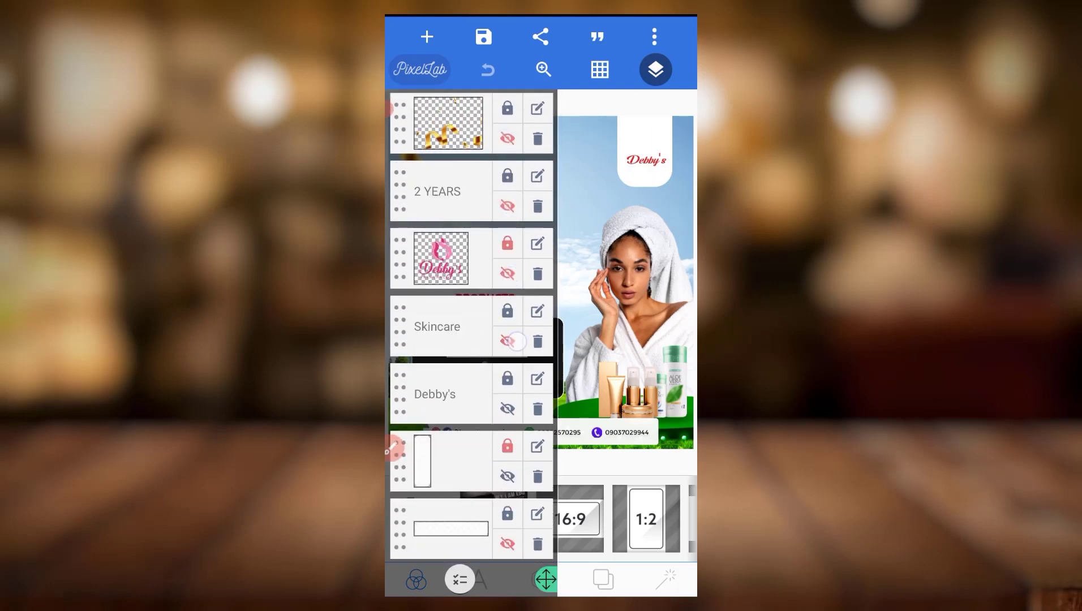
{"action": "left_click", "coordinate": [507, 408]}
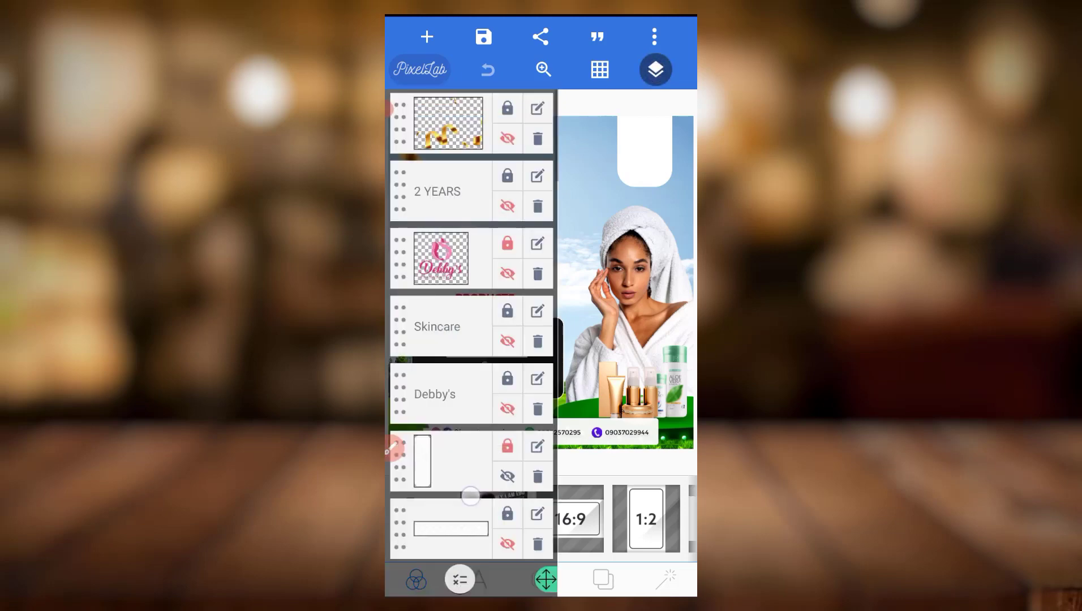
{"action": "scroll", "coordinate": [470, 337], "scroll_direction": "down", "scroll_amount": 5}
{"action": "left_click", "coordinate": [507, 182]}
{"action": "left_click", "coordinate": [507, 254]}
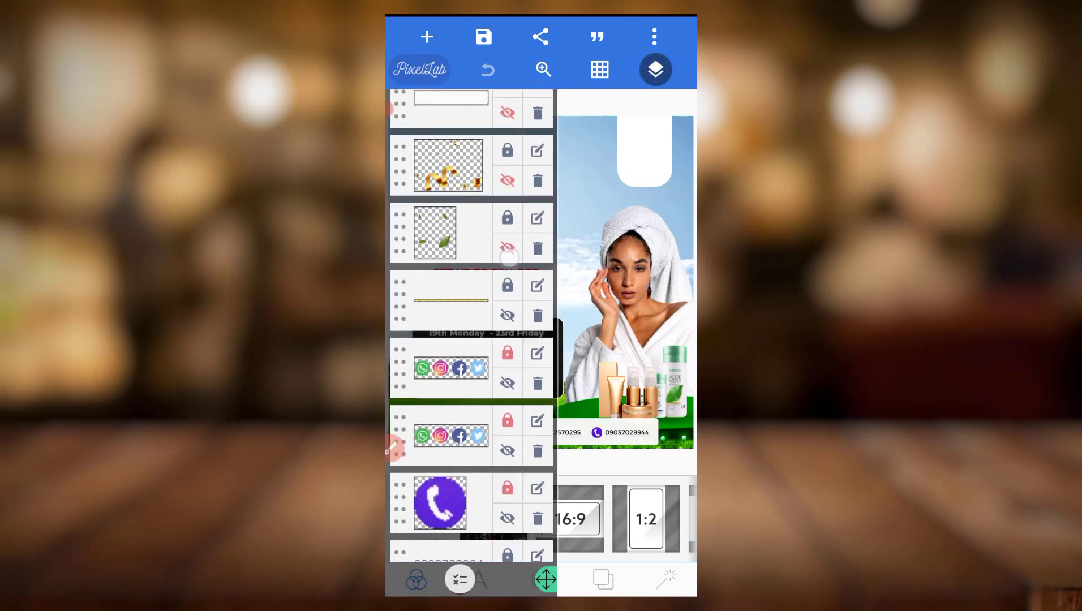
{"action": "left_click", "coordinate": [507, 320]}
{"action": "left_click", "coordinate": [509, 381]}
{"action": "left_click", "coordinate": [507, 450]}
{"action": "left_click", "coordinate": [507, 517]}
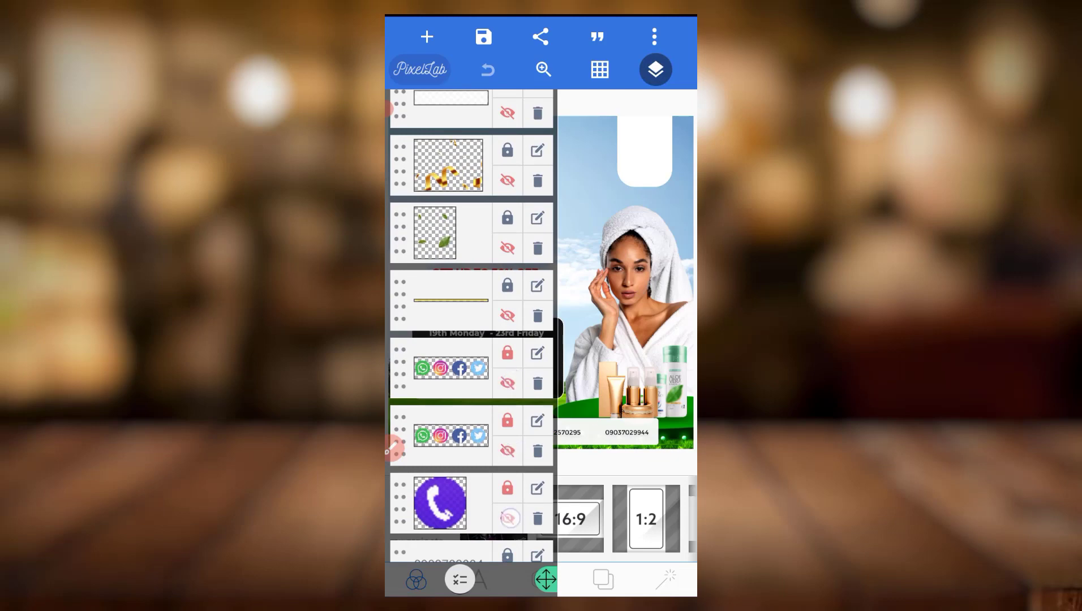
{"action": "scroll", "coordinate": [470, 337], "scroll_direction": "down", "scroll_amount": 4}
- Hide the contact, phone number, sale date, address, discount, panel, ANNIVERSARY and second leaf layers
{"action": "left_click", "coordinate": [507, 299]}
{"action": "left_click", "coordinate": [507, 366]}
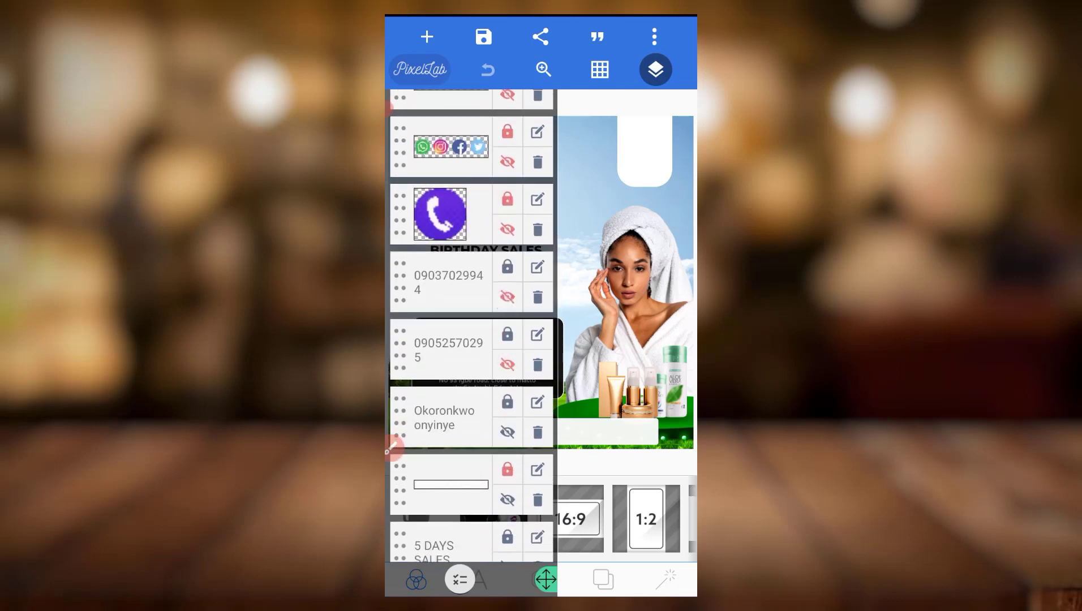
{"action": "left_click", "coordinate": [507, 434]}
{"action": "left_click", "coordinate": [507, 502]}
{"action": "scroll", "coordinate": [471, 337], "scroll_direction": "down", "scroll_amount": 3}
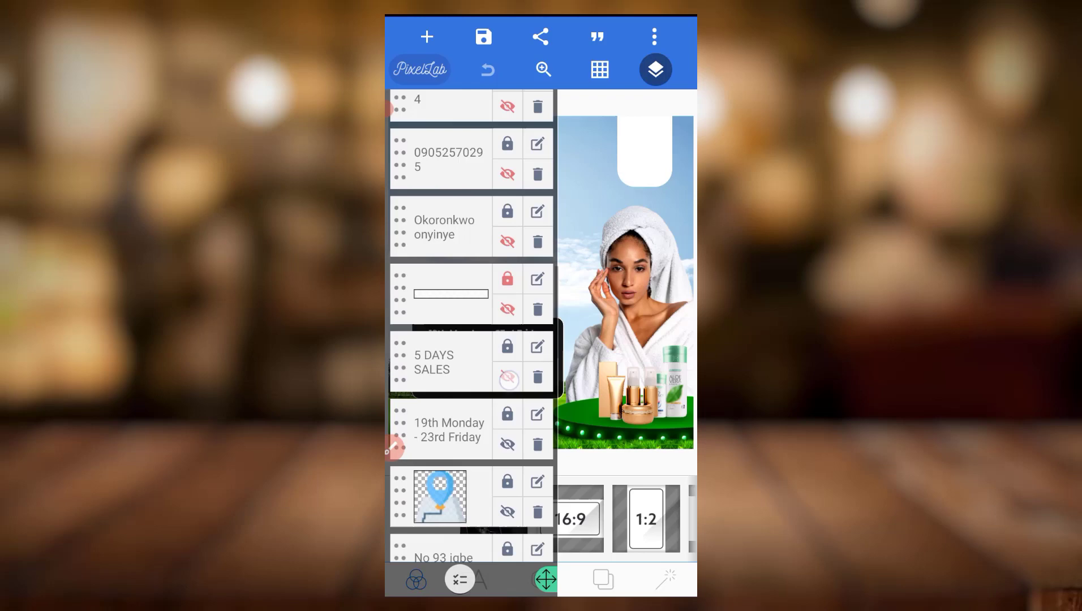
{"action": "left_click", "coordinate": [507, 376]}
{"action": "left_click", "coordinate": [507, 444]}
{"action": "left_click", "coordinate": [506, 511]}
{"action": "scroll", "coordinate": [471, 337], "scroll_direction": "down", "scroll_amount": 3}
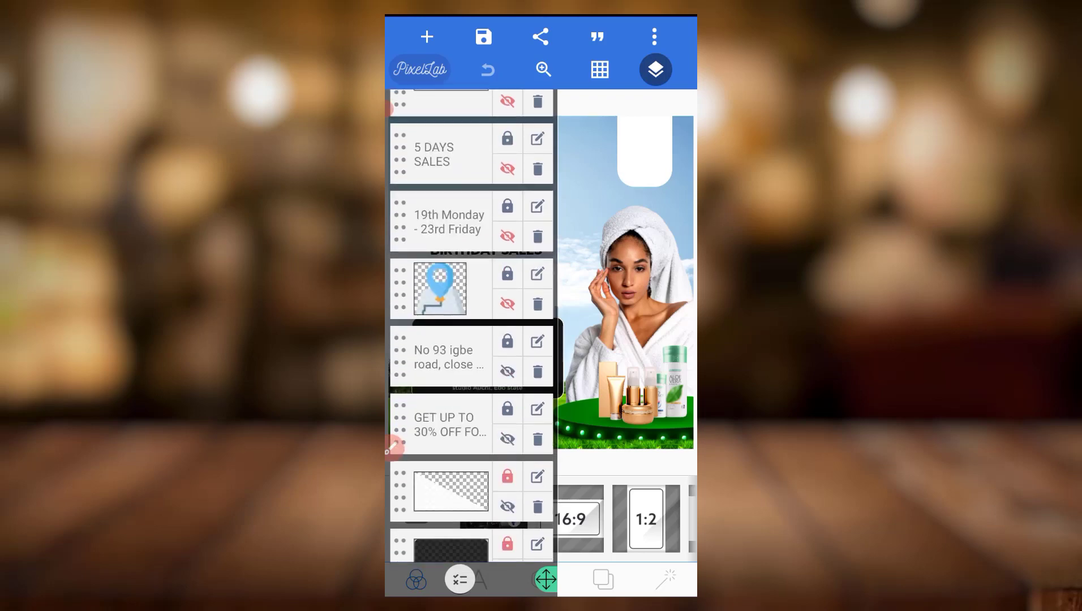
{"action": "left_click", "coordinate": [506, 371]}
{"action": "left_click", "coordinate": [507, 438]}
{"action": "left_click", "coordinate": [507, 506]}
{"action": "scroll", "coordinate": [471, 338], "scroll_direction": "down", "scroll_amount": 3}
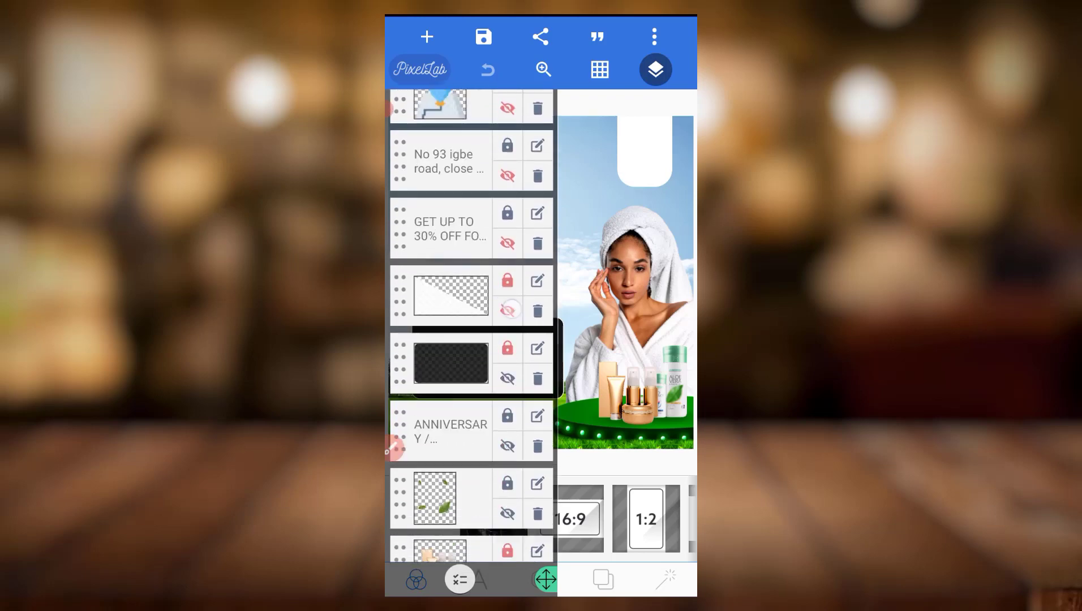
{"action": "left_click", "coordinate": [507, 377]}
{"action": "left_click", "coordinate": [507, 445]}
{"action": "left_click", "coordinate": [507, 512]}
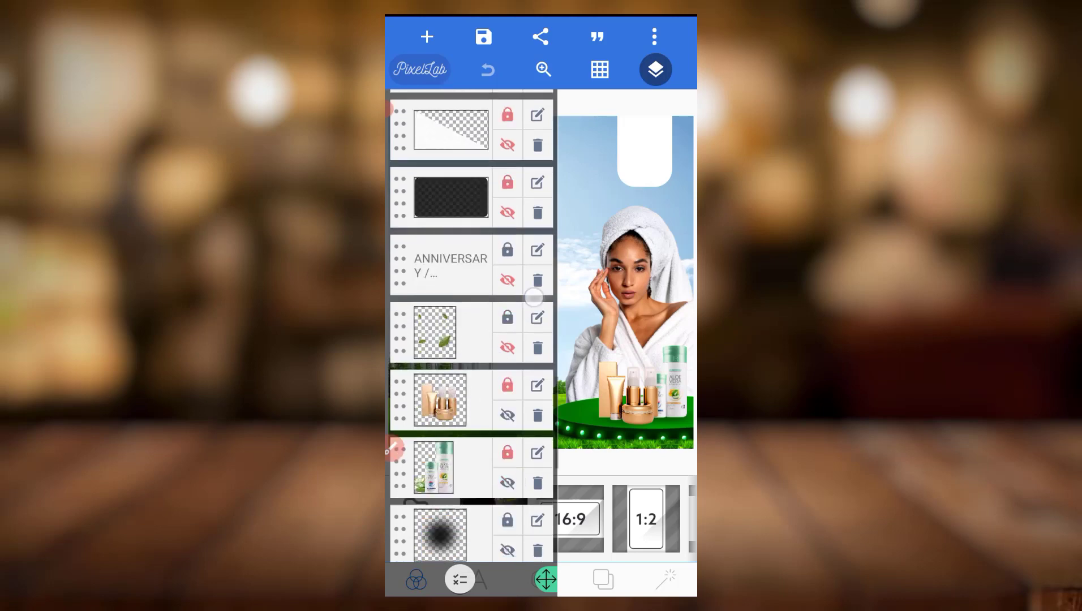
{"action": "scroll", "coordinate": [470, 338], "scroll_direction": "down", "scroll_amount": 4}
- Hide the products, bottles, shadows, red platform, woman, grass, glows and sky background layers
{"action": "left_click", "coordinate": [507, 307]}
{"action": "left_click", "coordinate": [507, 375]}
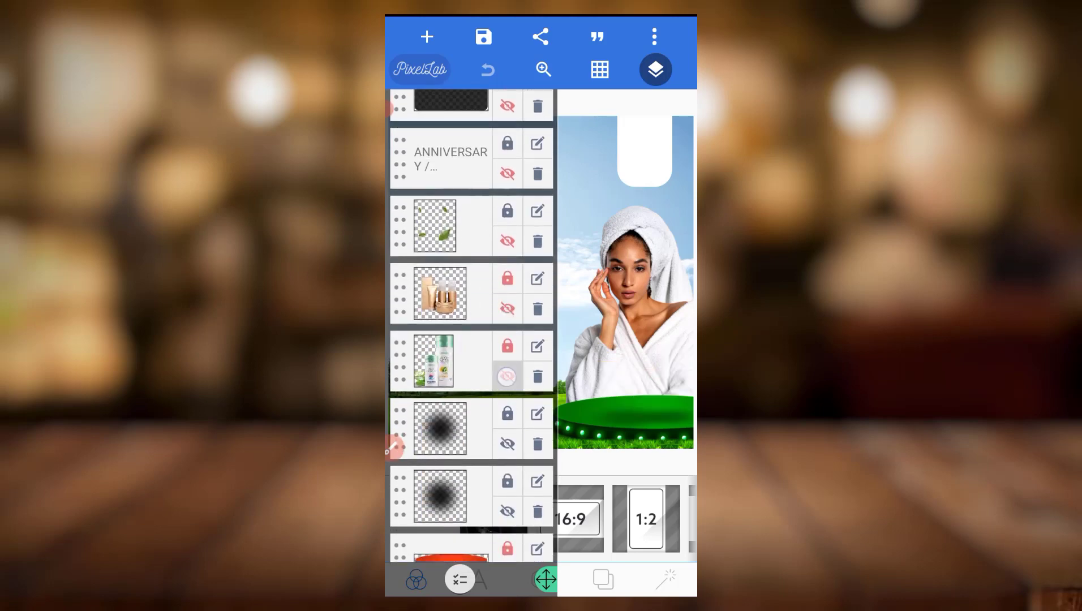
{"action": "left_click", "coordinate": [507, 376]}
{"action": "left_click", "coordinate": [507, 375]}
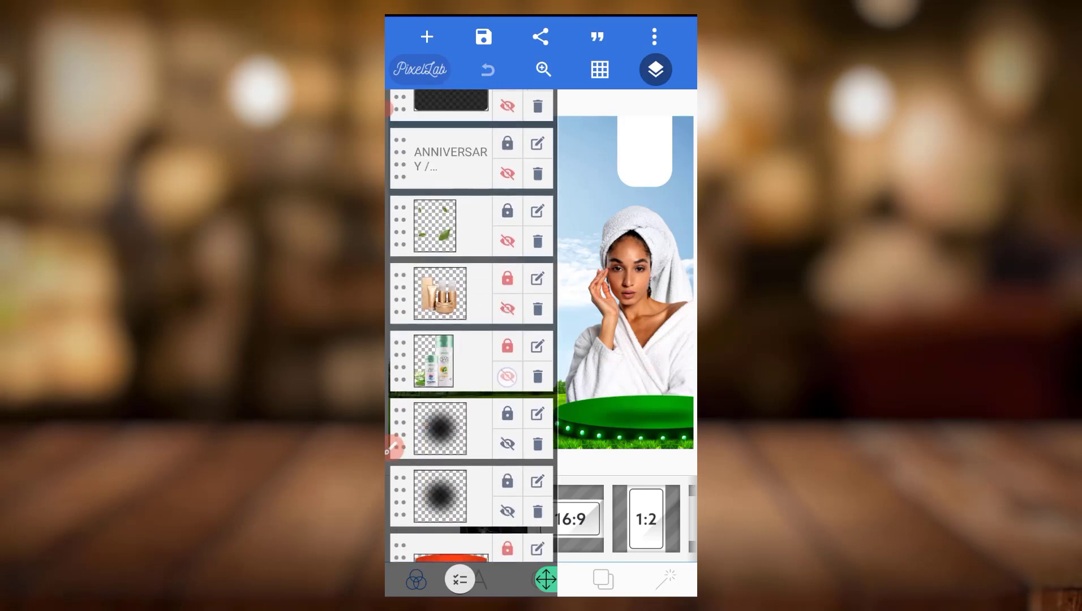
{"action": "left_click", "coordinate": [507, 445]}
{"action": "left_click", "coordinate": [507, 511]}
{"action": "scroll", "coordinate": [470, 338], "scroll_direction": "down", "scroll_amount": 5}
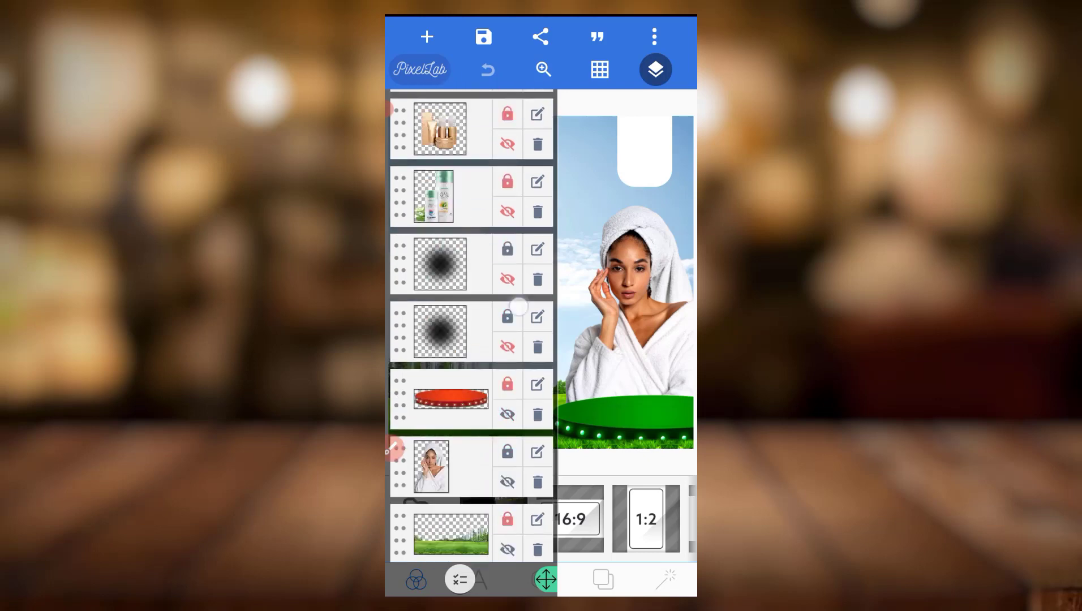
{"action": "left_click", "coordinate": [507, 342]}
{"action": "left_click", "coordinate": [507, 409]}
{"action": "left_click", "coordinate": [507, 476]}
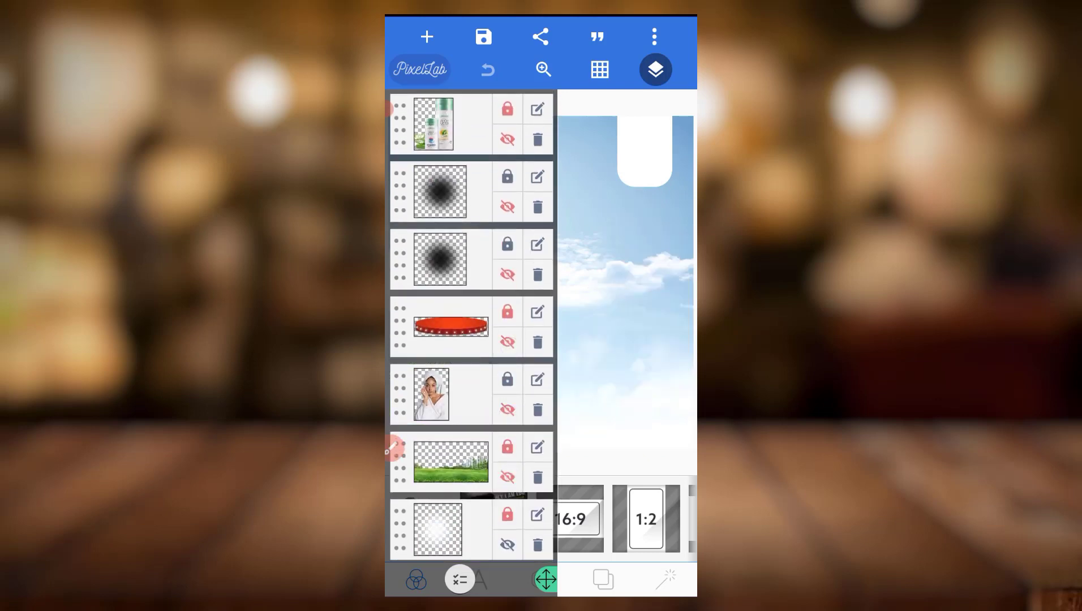
{"action": "left_click", "coordinate": [506, 544]}
{"action": "scroll", "coordinate": [470, 337], "scroll_direction": "down", "scroll_amount": 2}
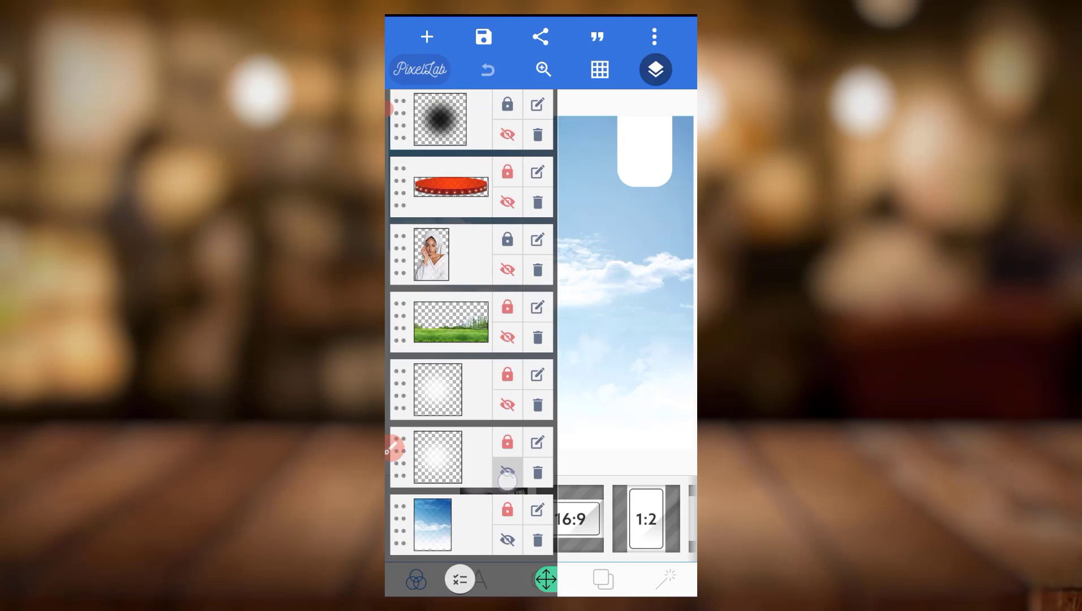
{"action": "left_click", "coordinate": [507, 539]}
- Hide the remaining white tab shape layer in the Layers list
{"action": "left_click", "coordinate": [655, 69]}
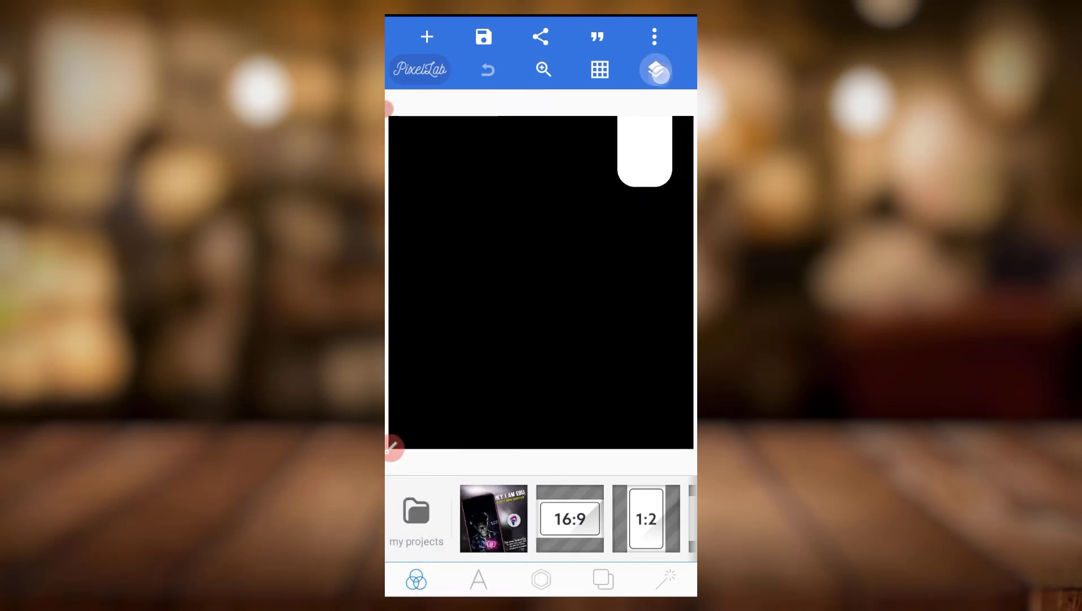
{"action": "left_click", "coordinate": [507, 475]}
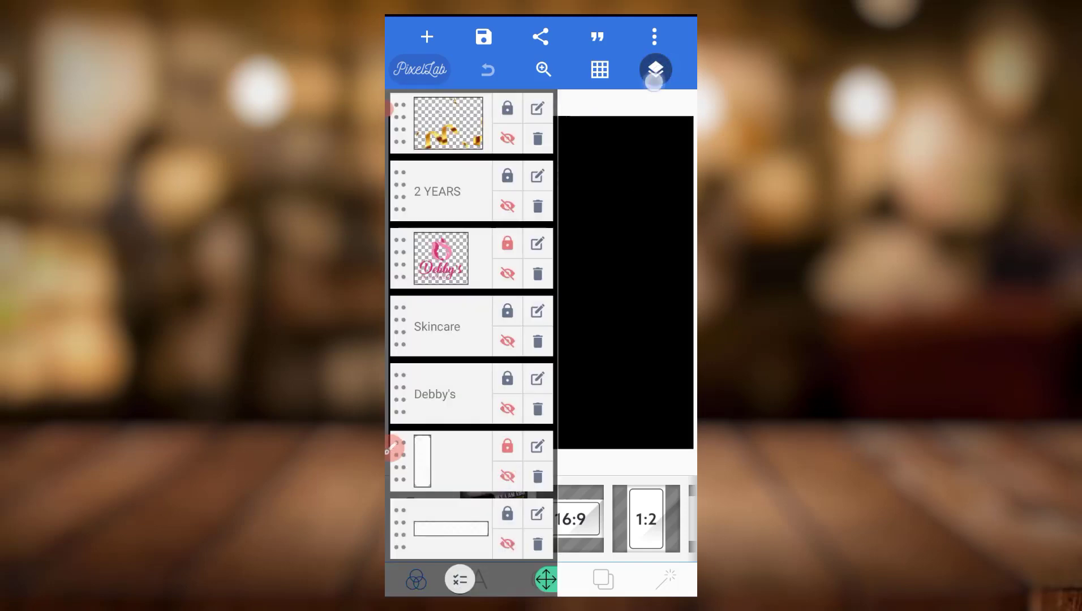
{"action": "left_click", "coordinate": [656, 69]}
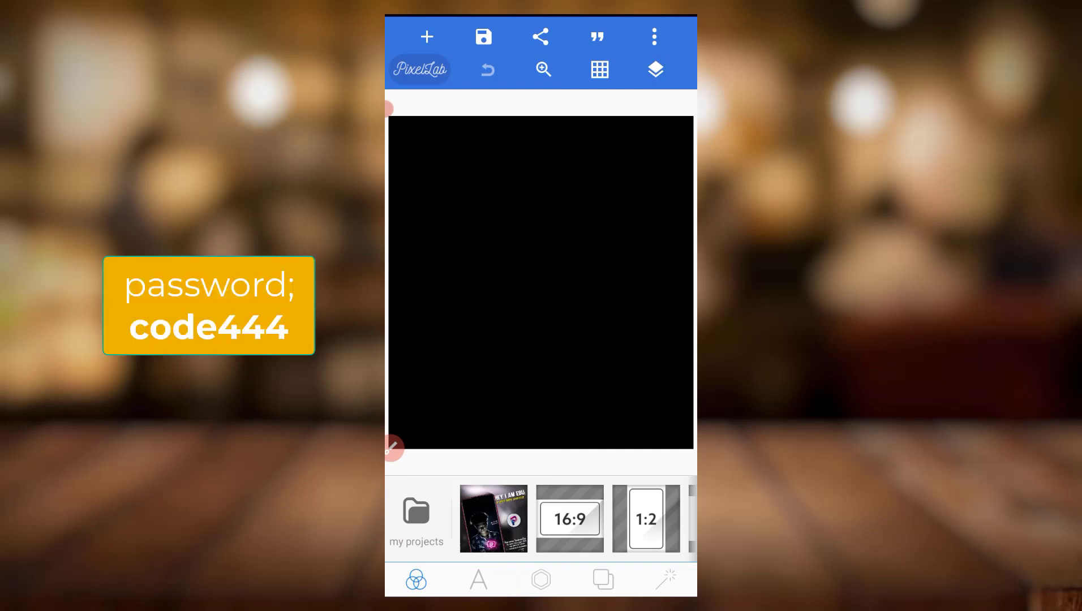
- Set the canvas background to Transparent
{"action": "left_click", "coordinate": [603, 579]}
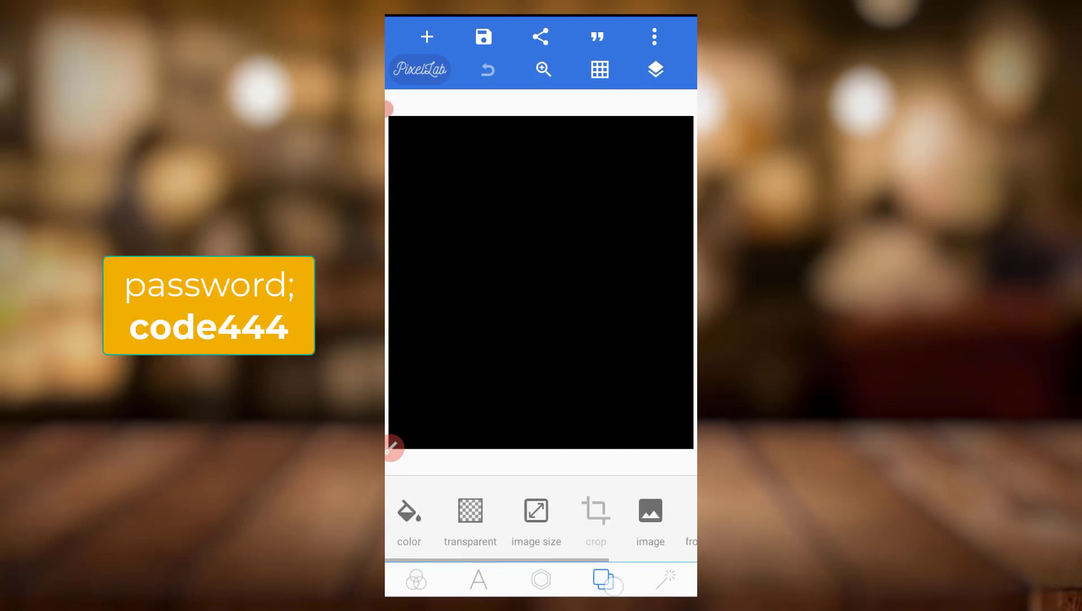
{"action": "left_click", "coordinate": [470, 510]}
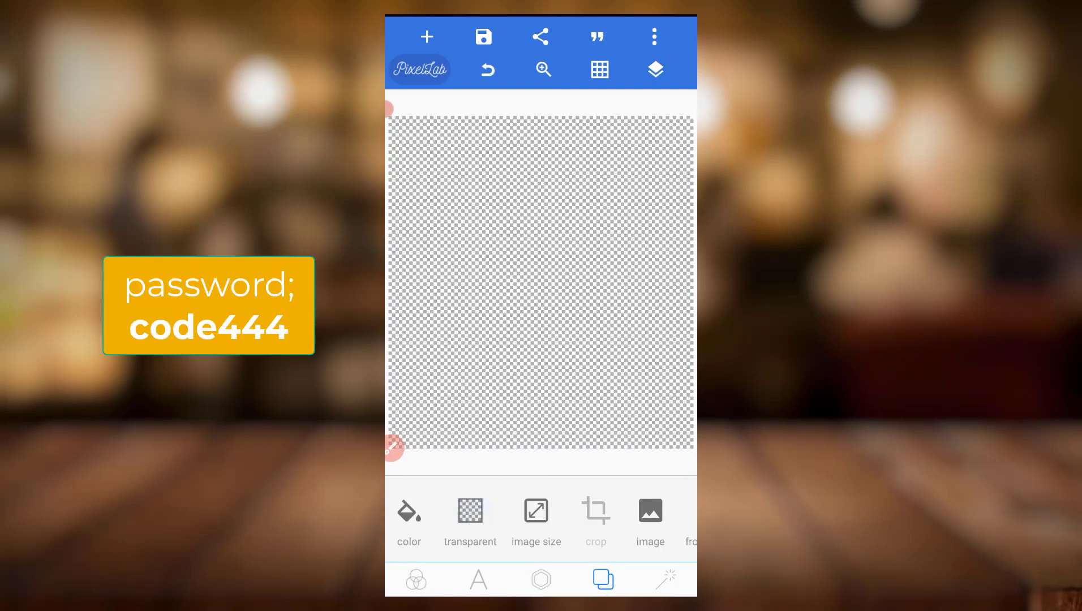
{"action": "left_click", "coordinate": [655, 69]}
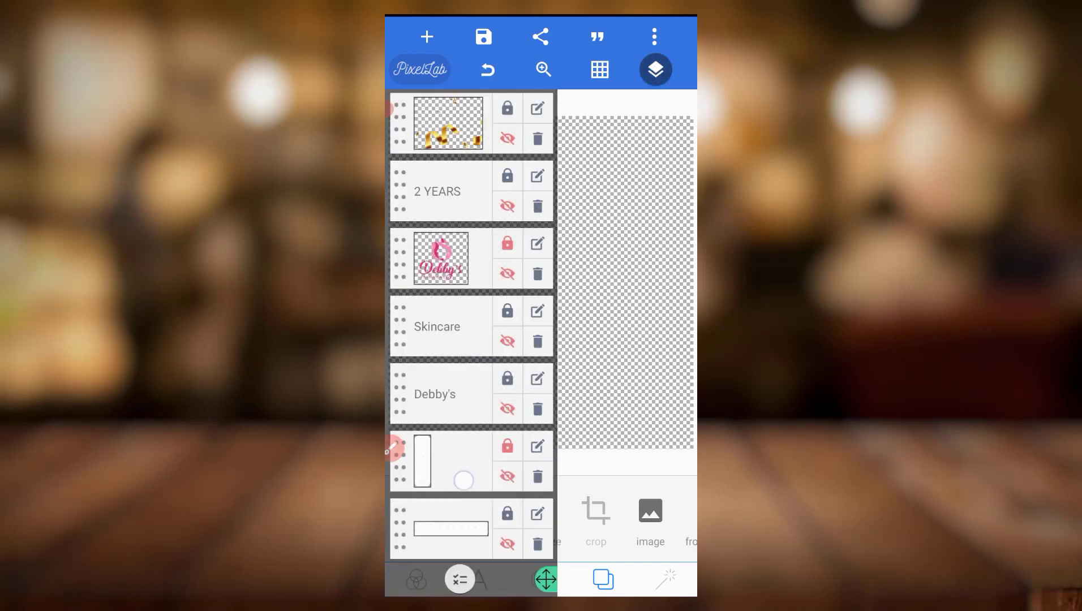
{"action": "scroll", "coordinate": [463, 480], "scroll_direction": "down", "scroll_amount": 15}
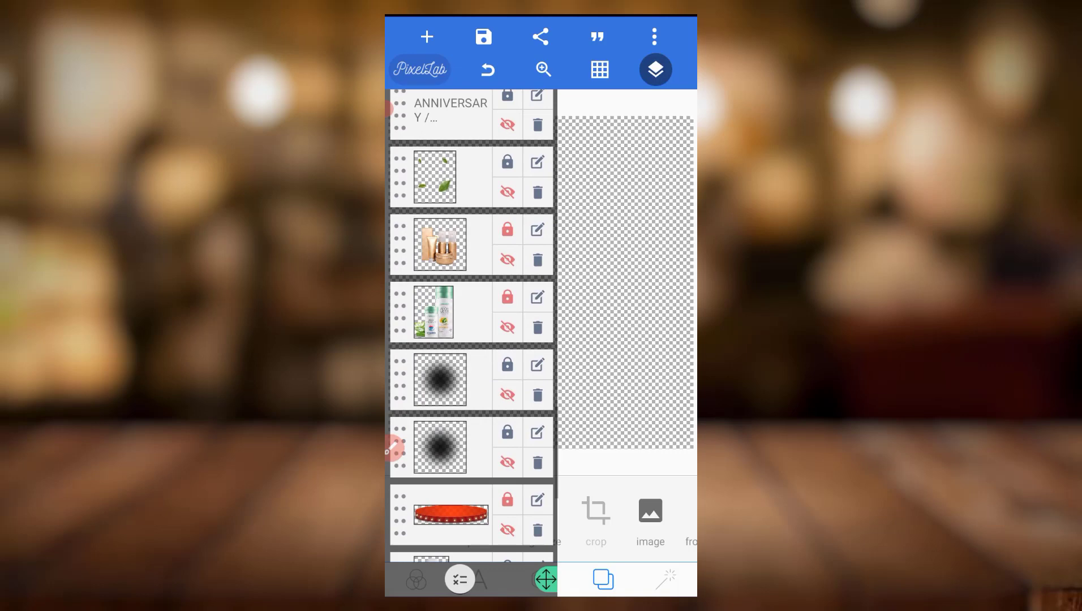
- Unhide the aloe products layer, moving and enlarging it toward the canvas centre
{"action": "left_click", "coordinate": [507, 328]}
{"action": "left_click", "coordinate": [439, 311]}
{"action": "left_click", "coordinate": [655, 70]}
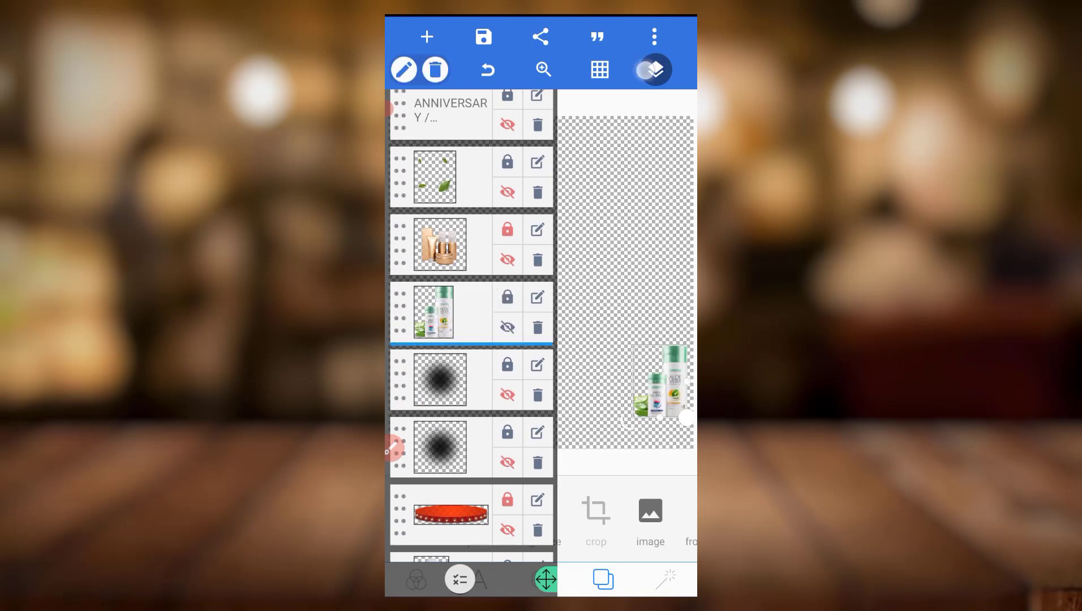
{"action": "left_click_drag", "start_coordinate": [663, 379], "coordinate": [488, 262]}
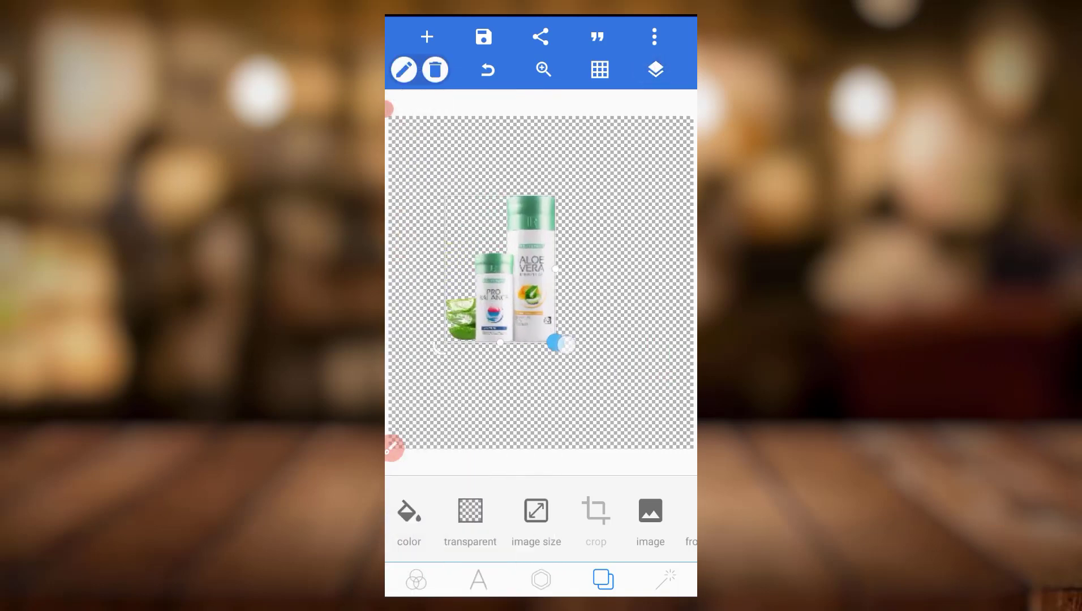
{"action": "left_click_drag", "start_coordinate": [513, 299], "coordinate": [536, 316]}
- Unhide the leaves layer and place the enlarged leaf in the middle of the canvas
{"action": "left_click", "coordinate": [656, 69]}
{"action": "scroll", "coordinate": [473, 338], "scroll_direction": "down", "scroll_amount": 10}
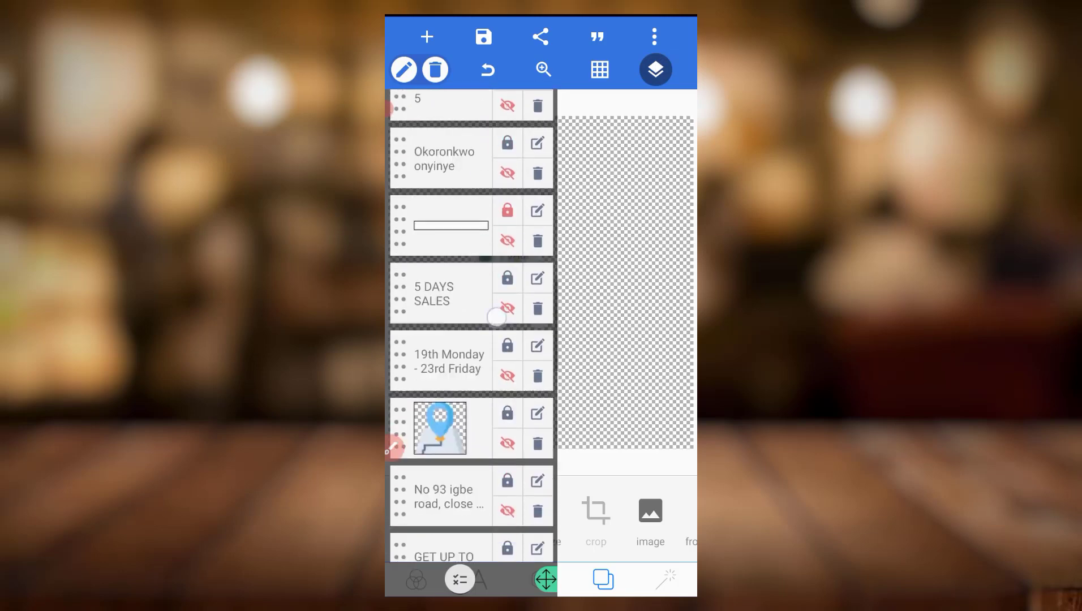
{"action": "scroll", "coordinate": [519, 213], "scroll_direction": "down", "scroll_amount": 5}
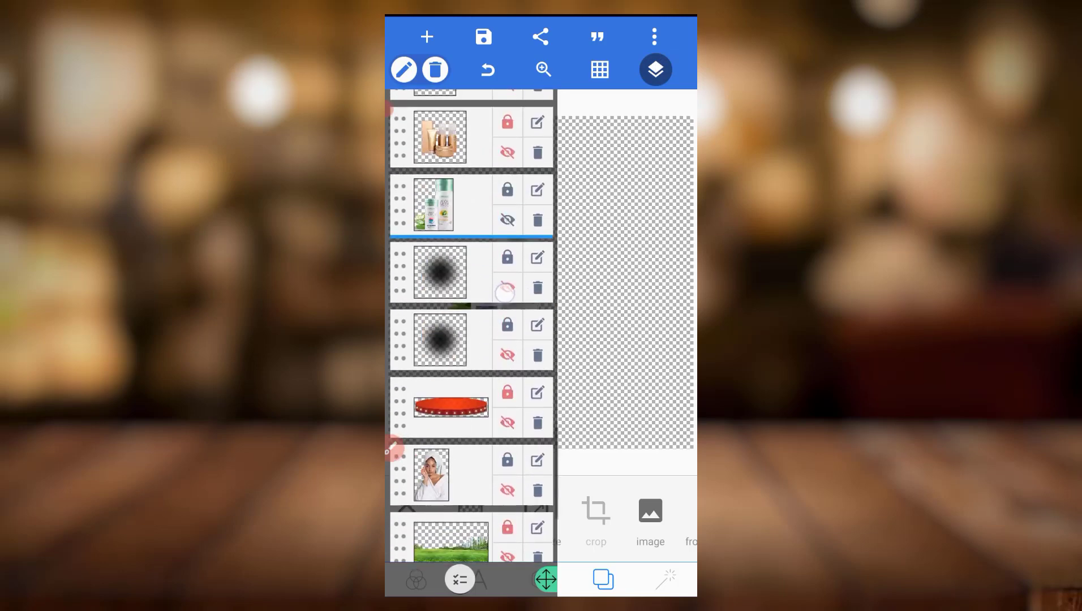
{"action": "scroll", "coordinate": [507, 217], "scroll_direction": "down", "scroll_amount": 3}
{"action": "scroll", "coordinate": [482, 367], "scroll_direction": "up", "scroll_amount": 5}
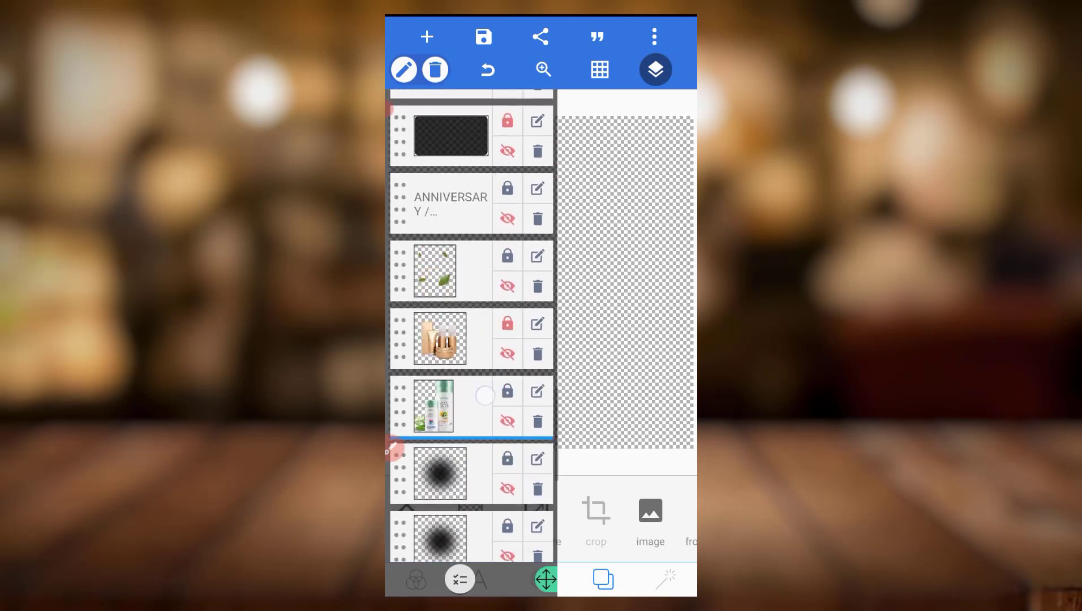
{"action": "left_click", "coordinate": [507, 286]}
{"action": "left_click", "coordinate": [656, 69]}
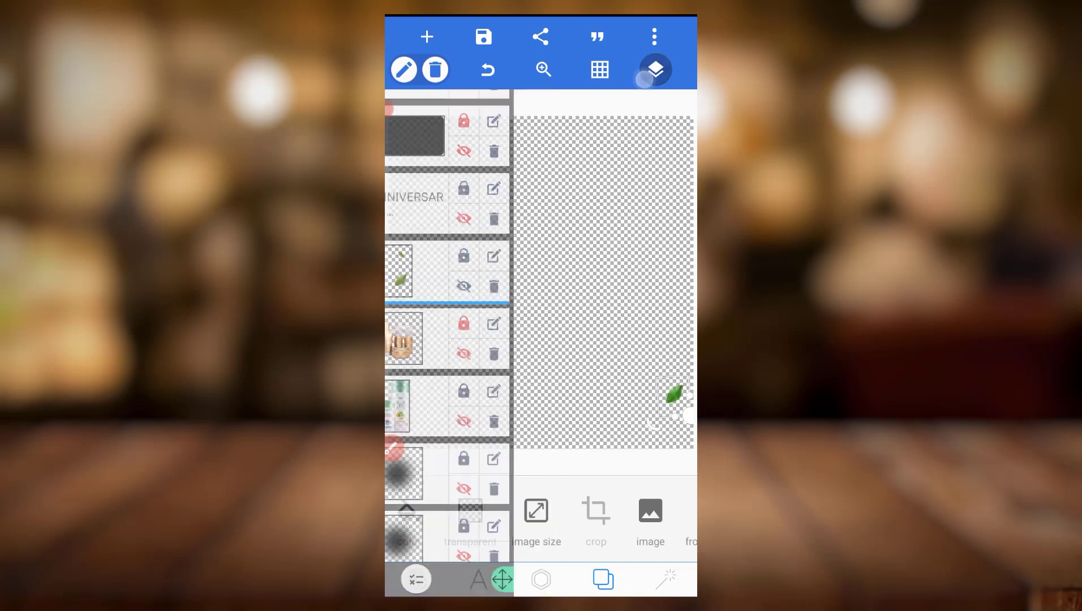
{"action": "mouse_move", "coordinate": [674, 393]}
{"action": "left_mouse_down"}
{"action": "mouse_move", "coordinate": [472, 218]}
{"action": "mouse_move", "coordinate": [651, 419]}
{"action": "left_mouse_up"}
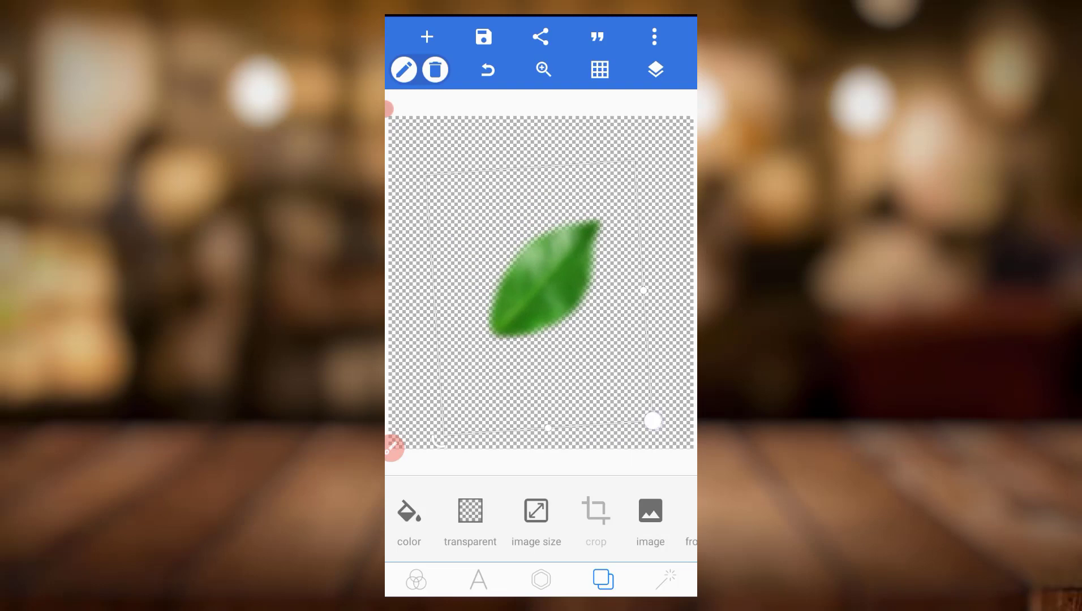
{"action": "left_click", "coordinate": [656, 173]}
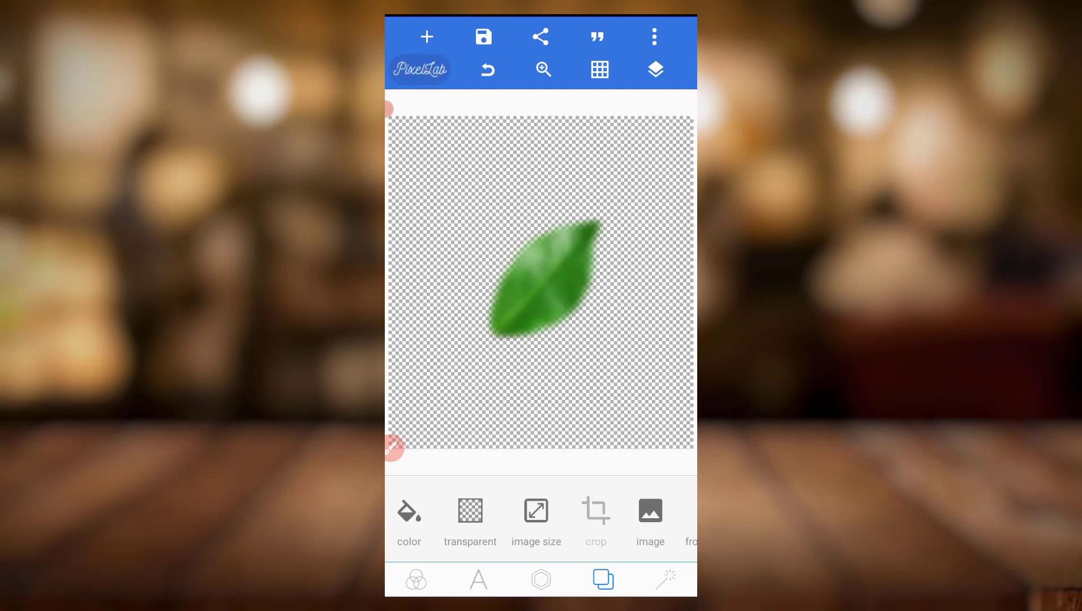
{"action": "left_click", "coordinate": [562, 309]}
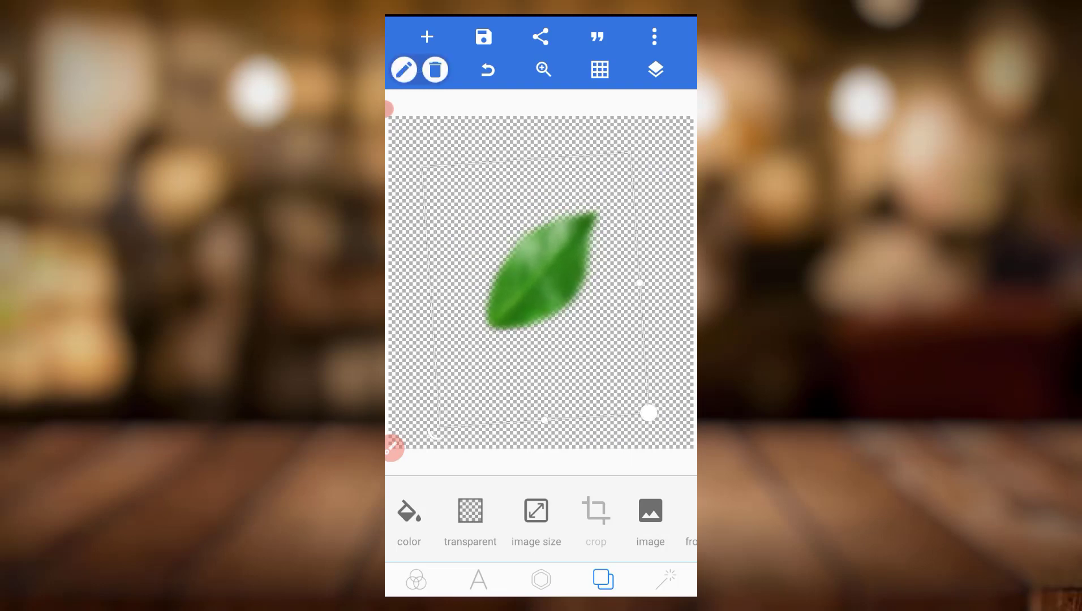
{"action": "left_click", "coordinate": [483, 36]}
- Save the design as a png image to the gallery
{"action": "left_click", "coordinate": [560, 131]}
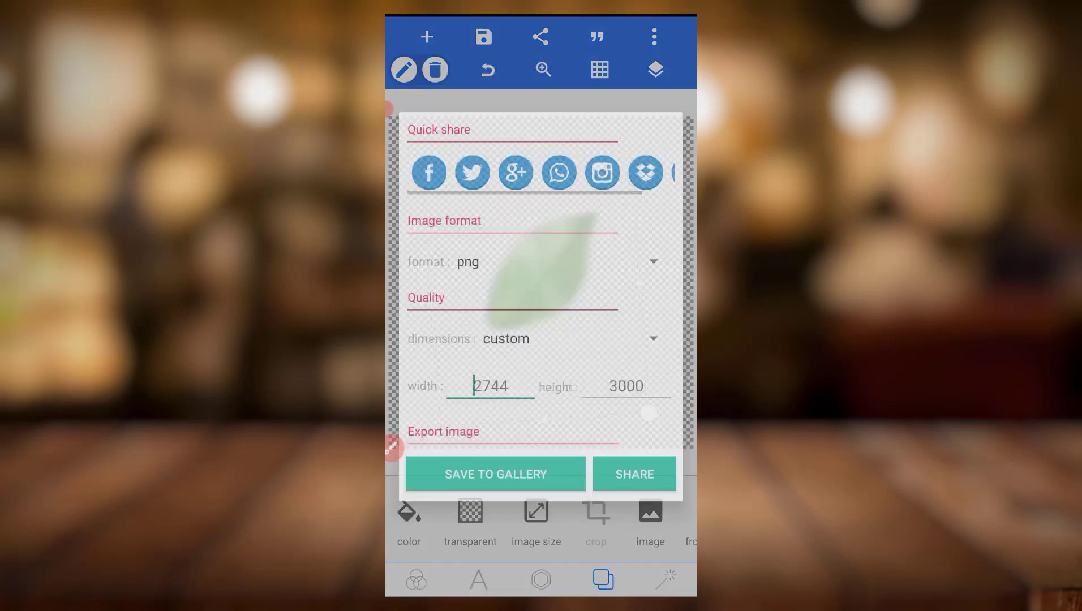
{"action": "left_click", "coordinate": [519, 261]}
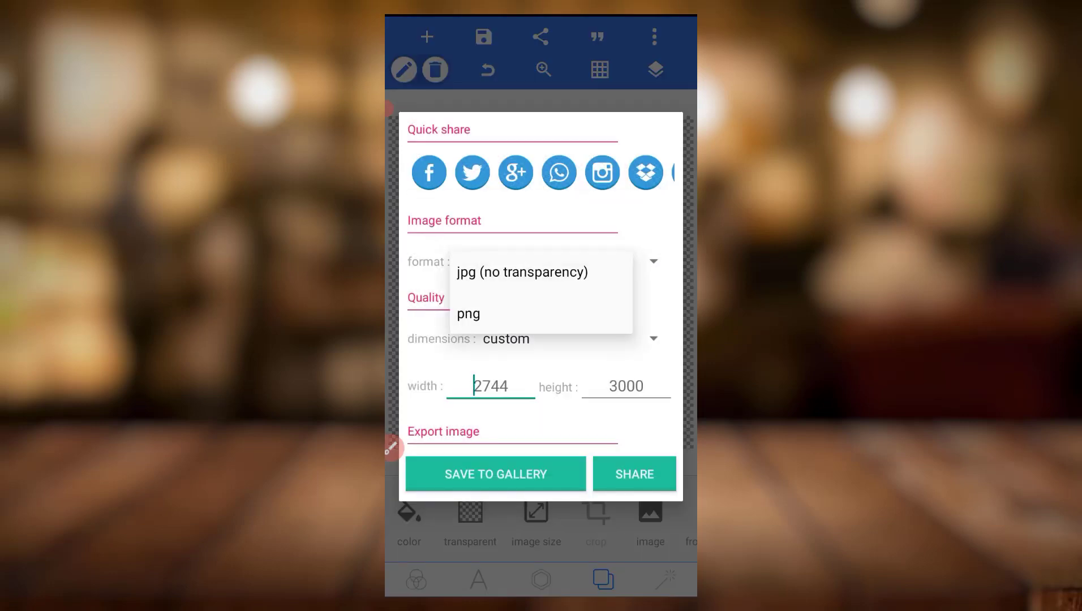
{"action": "left_click", "coordinate": [592, 314]}
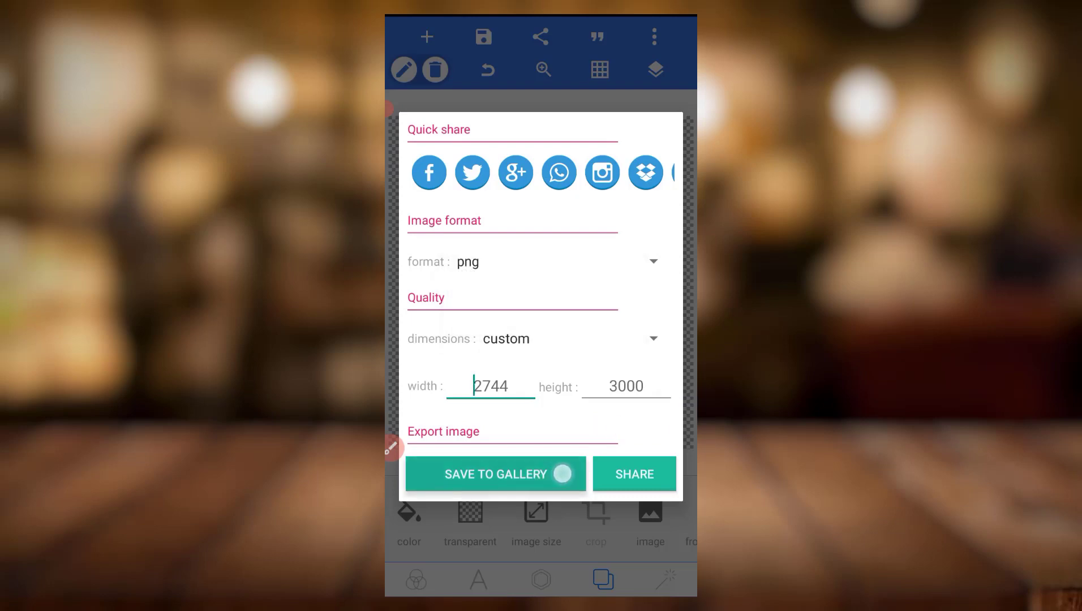
{"action": "left_click", "coordinate": [495, 473]}
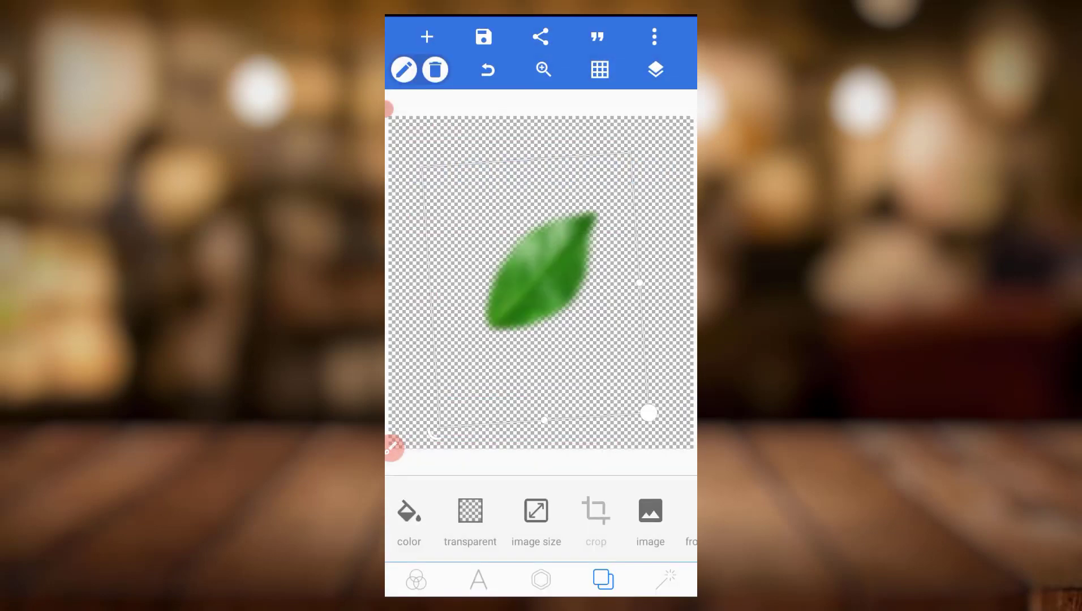
- Choose 'from gallery' in the + add menu to browse the phone's images
{"action": "left_click", "coordinate": [655, 69]}
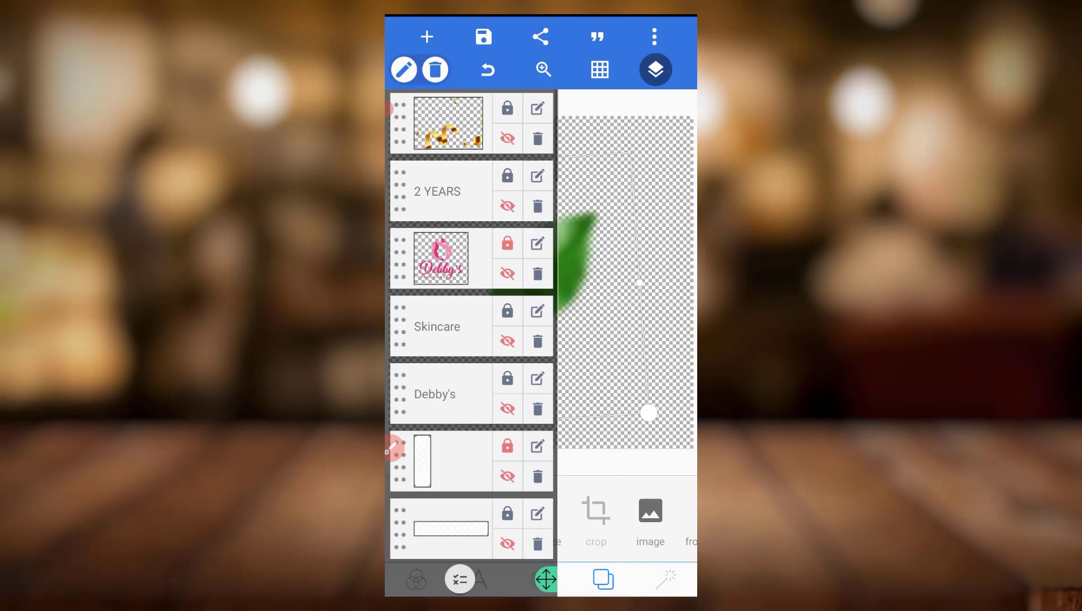
{"action": "left_click", "coordinate": [655, 69]}
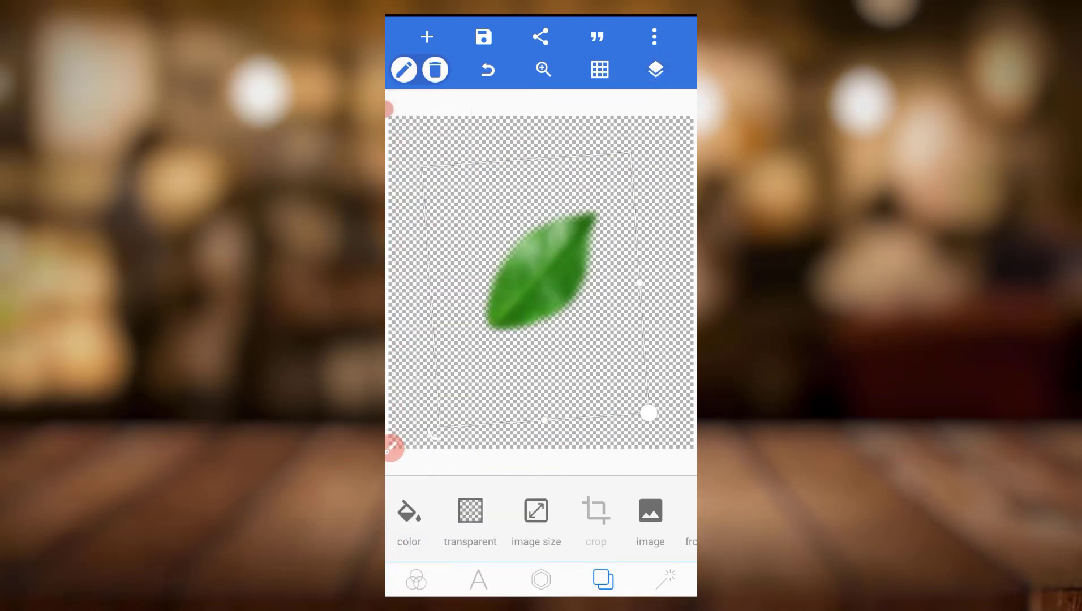
{"action": "left_click", "coordinate": [654, 37]}
{"action": "left_click", "coordinate": [425, 33]}
{"action": "left_click", "coordinate": [464, 192]}
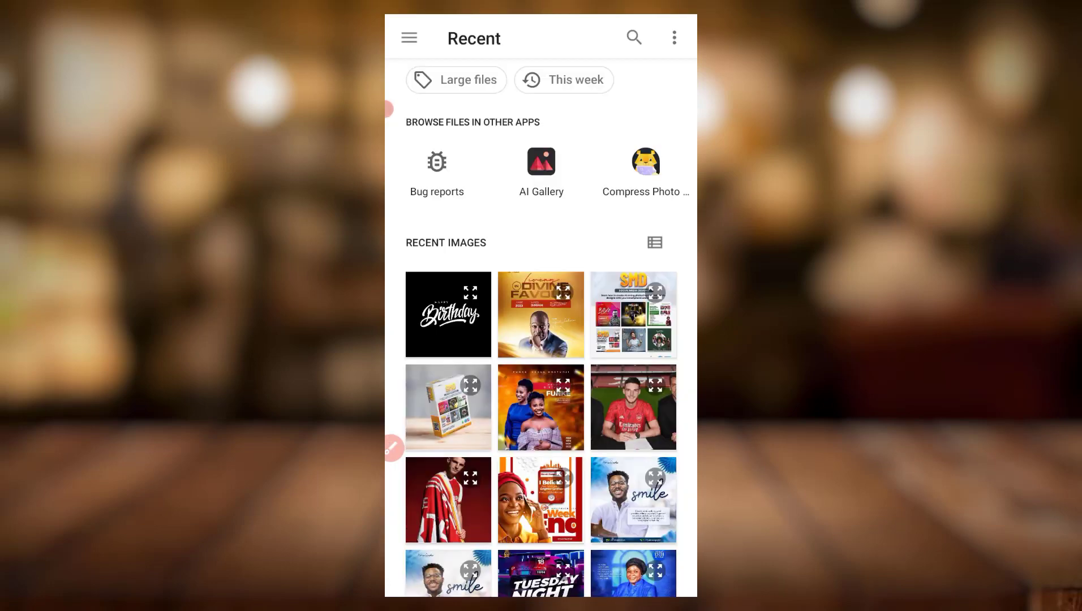
- Import the black Birthday image from Recent images onto the leaf canvas
{"action": "left_click", "coordinate": [448, 314]}
{"action": "left_click", "coordinate": [409, 38]}
{"action": "left_click", "coordinate": [409, 37]}
{"action": "left_click", "coordinate": [668, 338]}
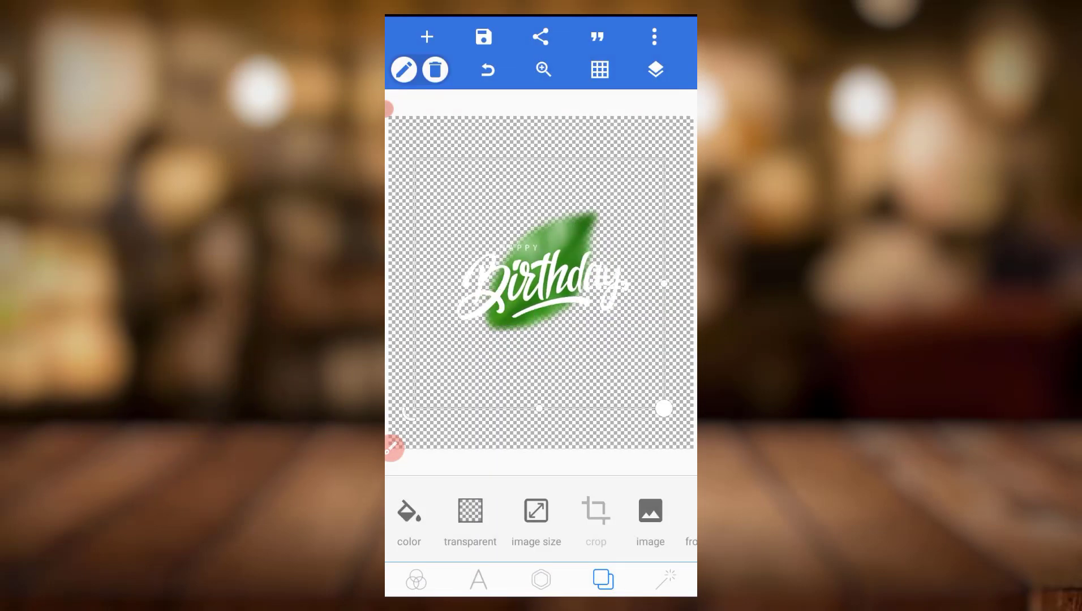
- Drag the Happy Birthday lettering down across the bottom of the leaf
{"action": "left_click_drag", "start_coordinate": [574, 416], "coordinate": [568, 356]}
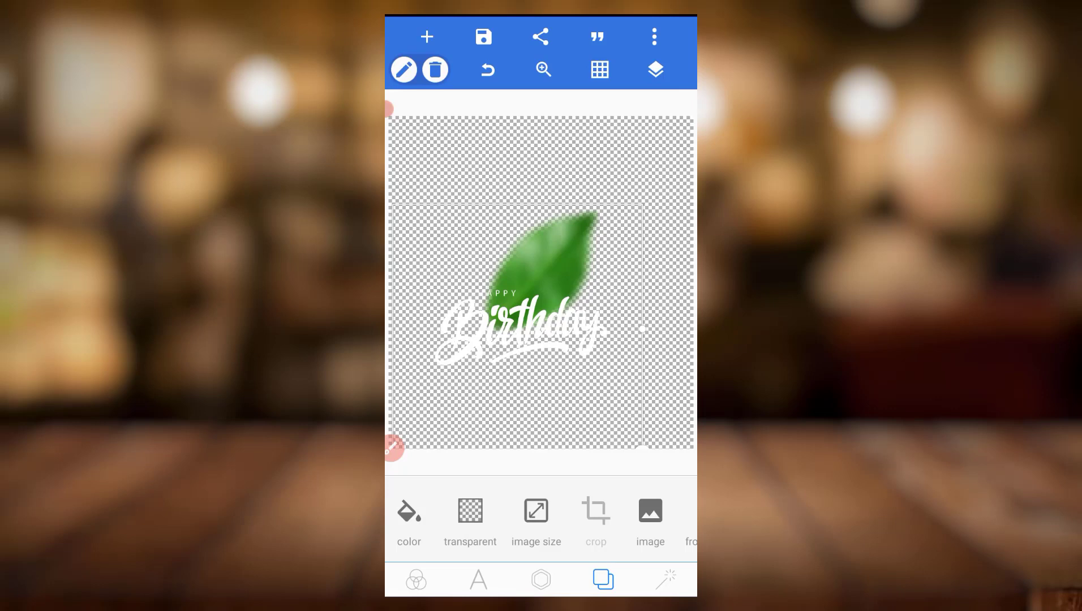